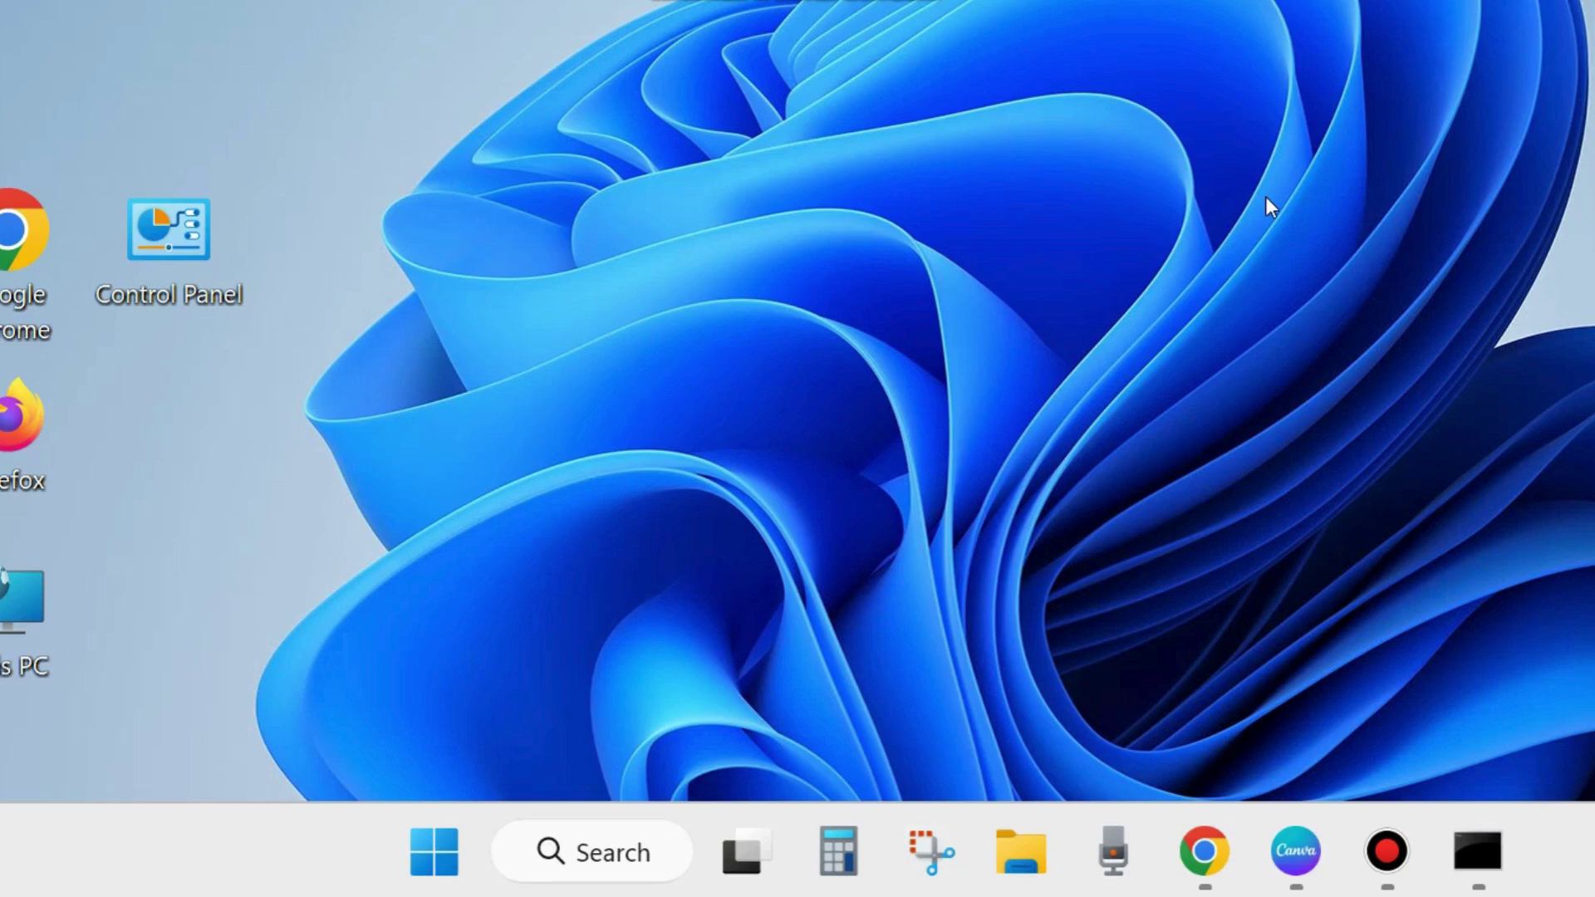
# Open the Run dialog from the Start context menu and enter services.msc in its Open box
pyautogui.rightClick(429, 842)
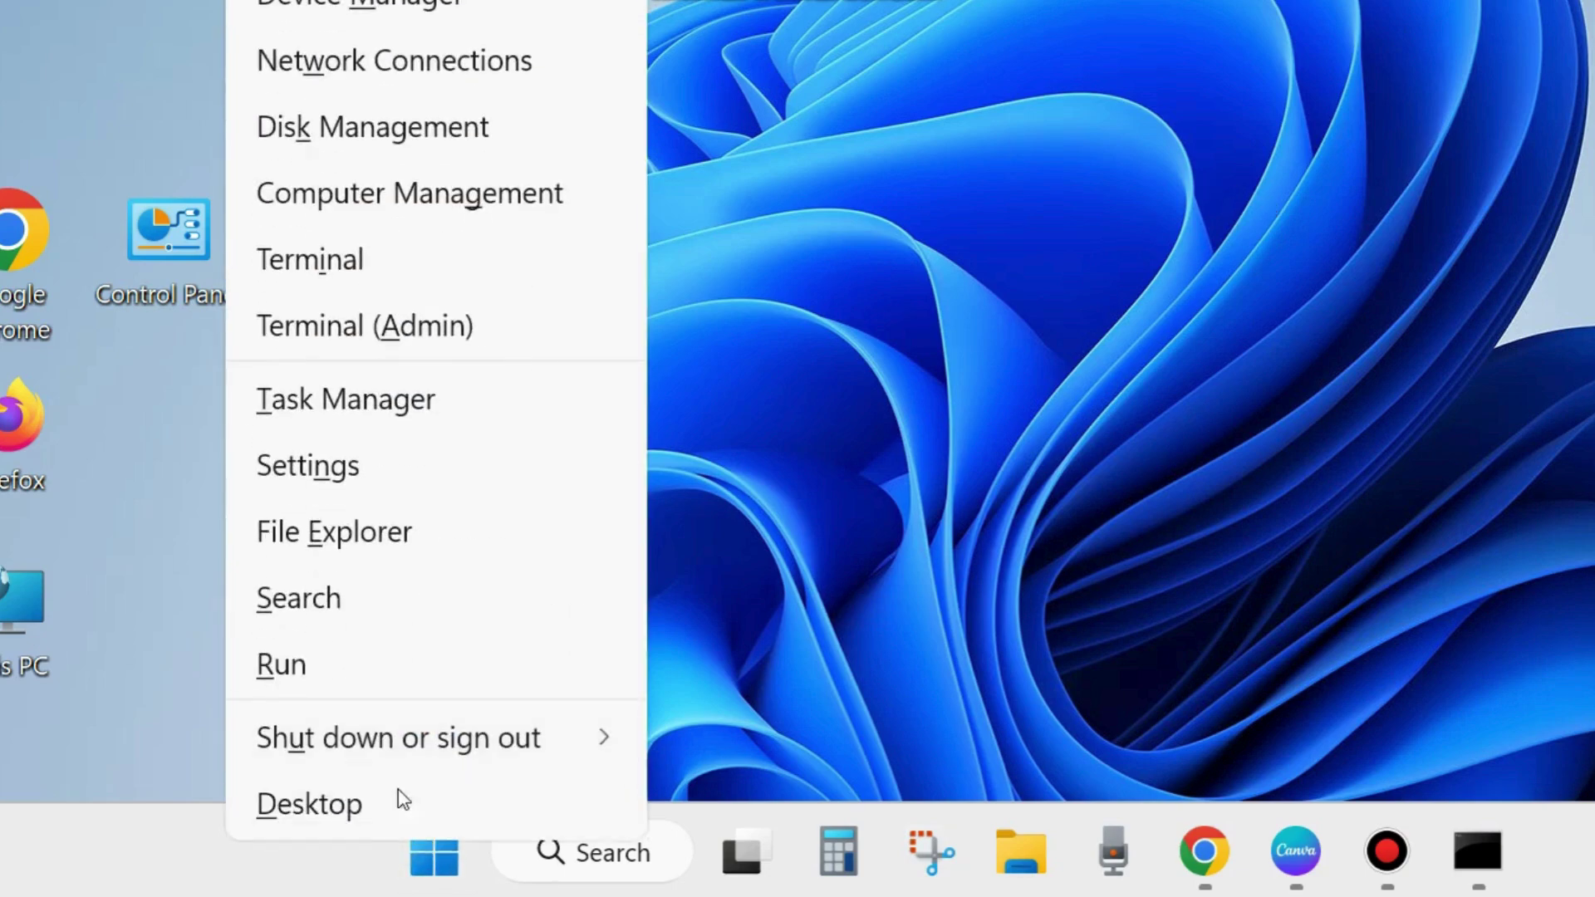
pyautogui.click(294, 670)
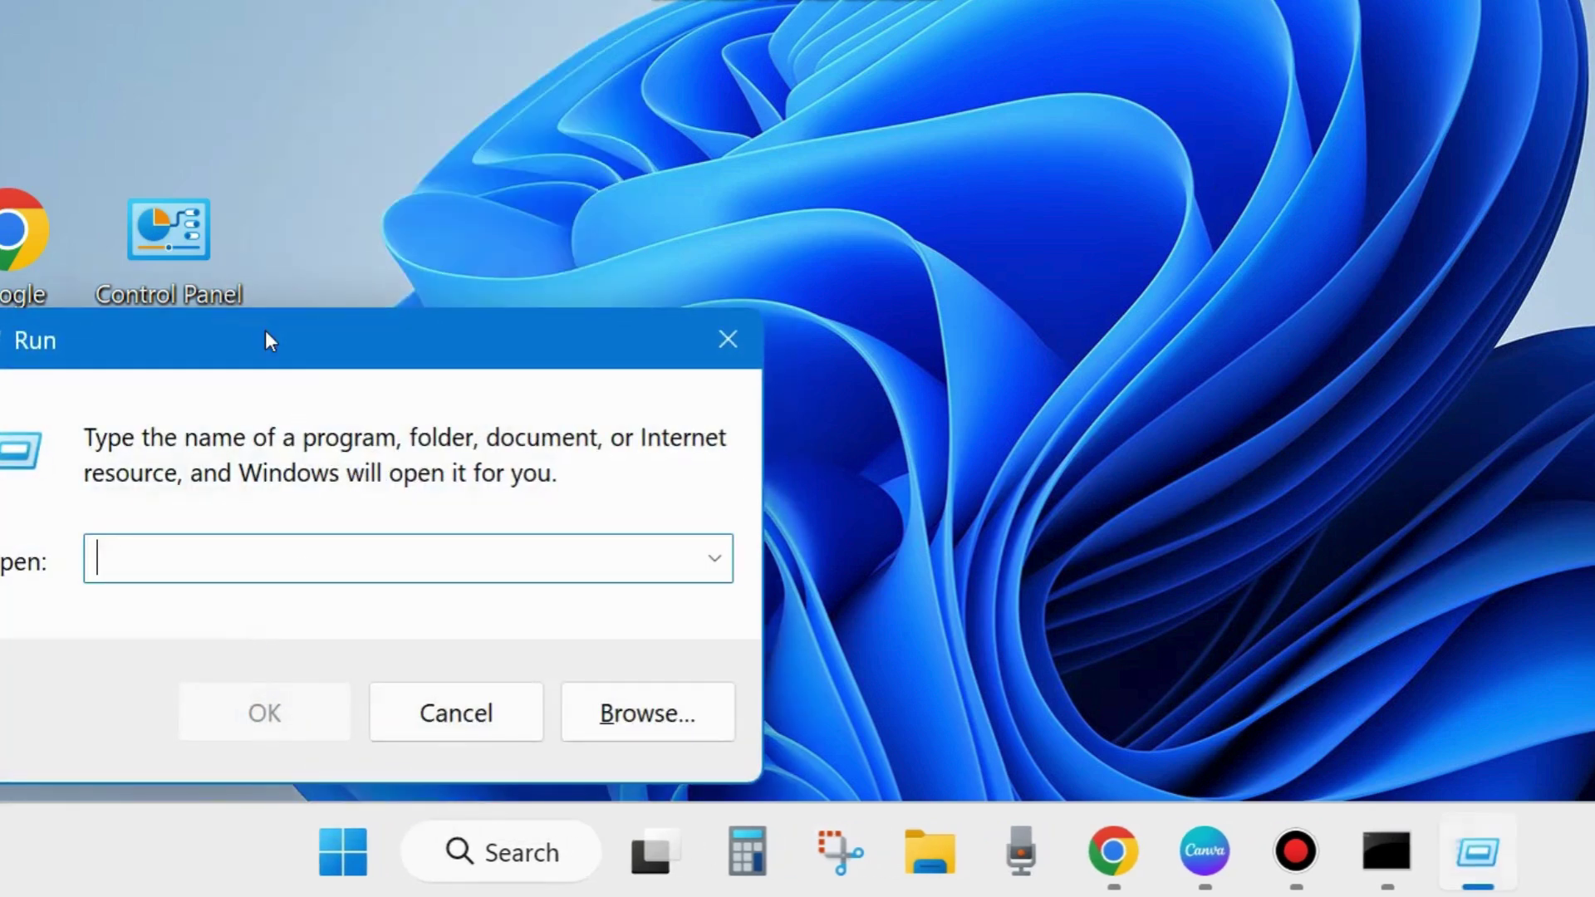
pyautogui.moveTo(267, 339); pyautogui.dragTo(676, 161)
pyautogui.write('services')
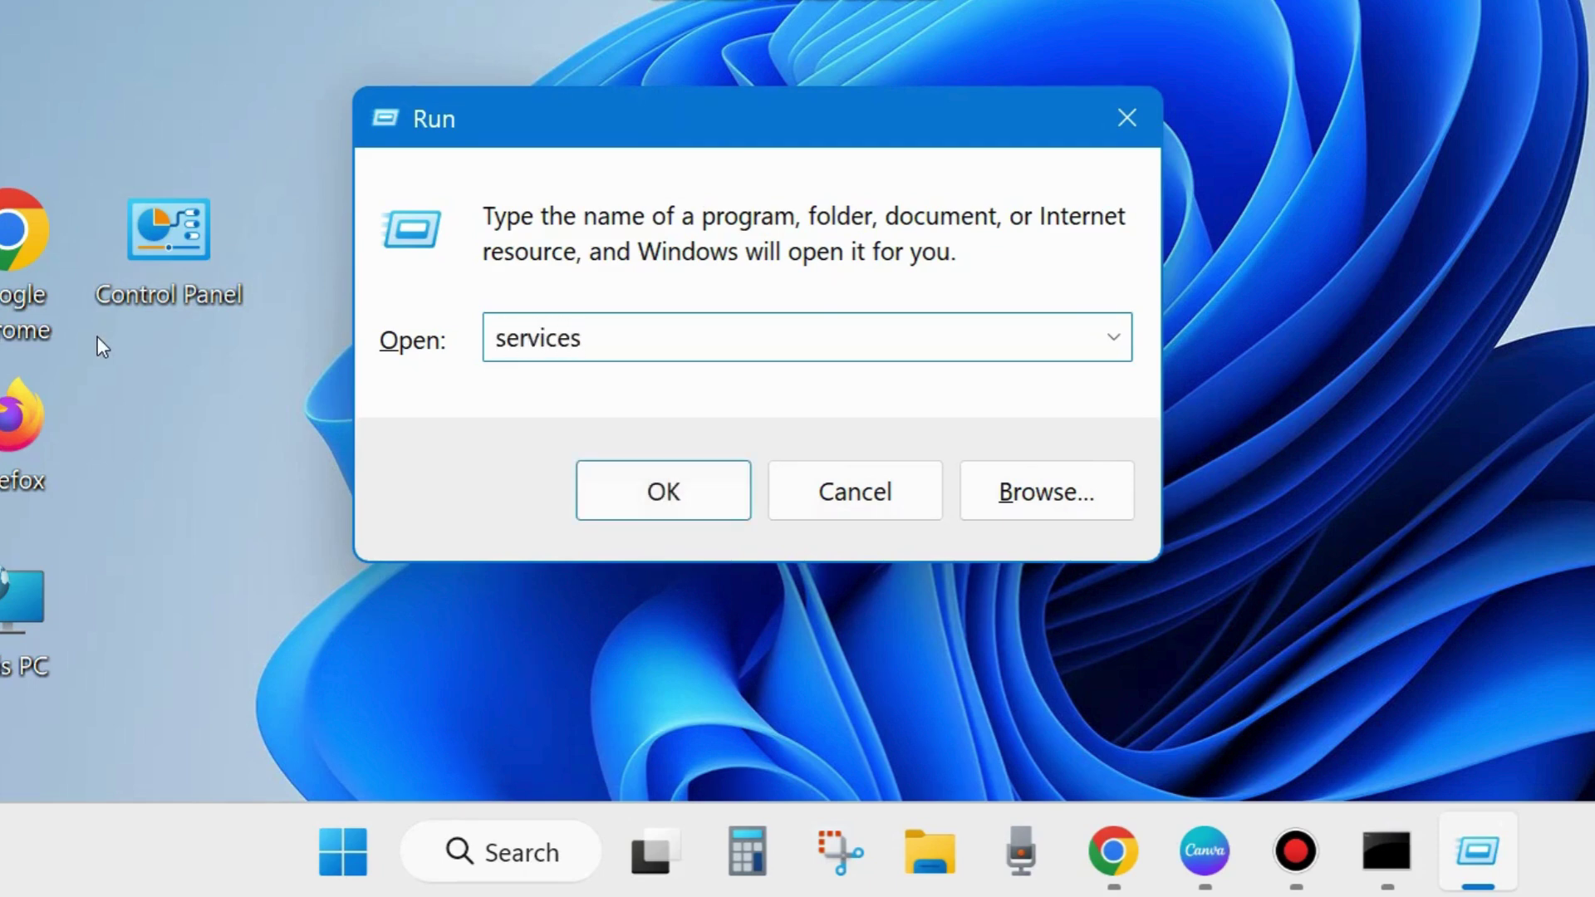
pyautogui.write('.msc')
# Launch Services, scroll to the R entries and select Remote Procedure Call (RPC) to view its description
pyautogui.click(670, 497)
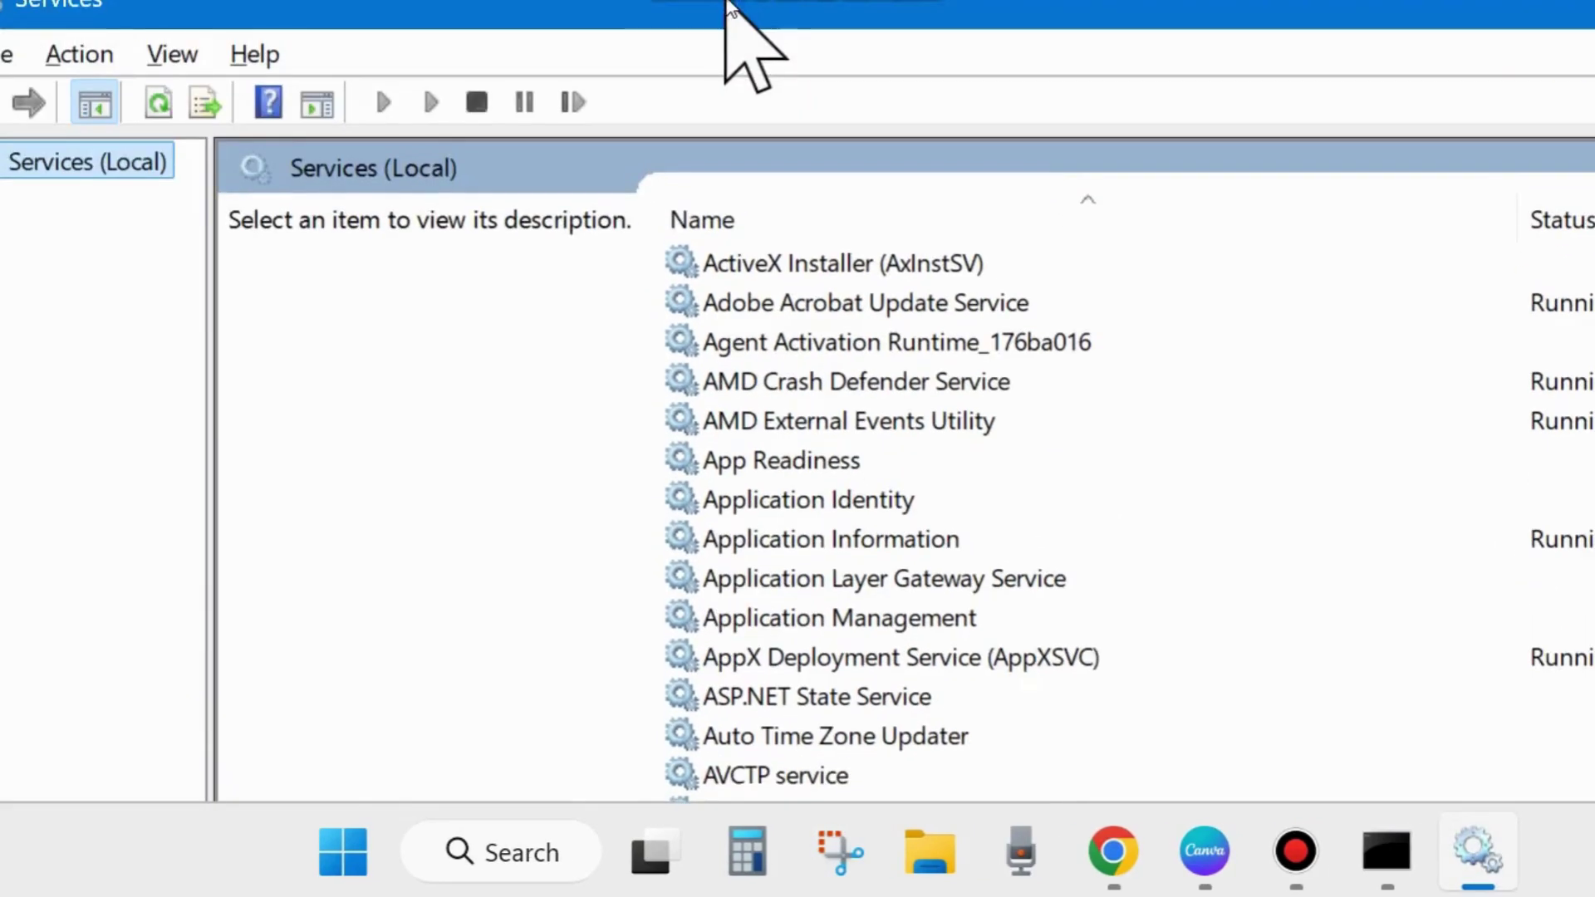
pyautogui.moveTo(727, 2); pyautogui.dragTo(734, 50)
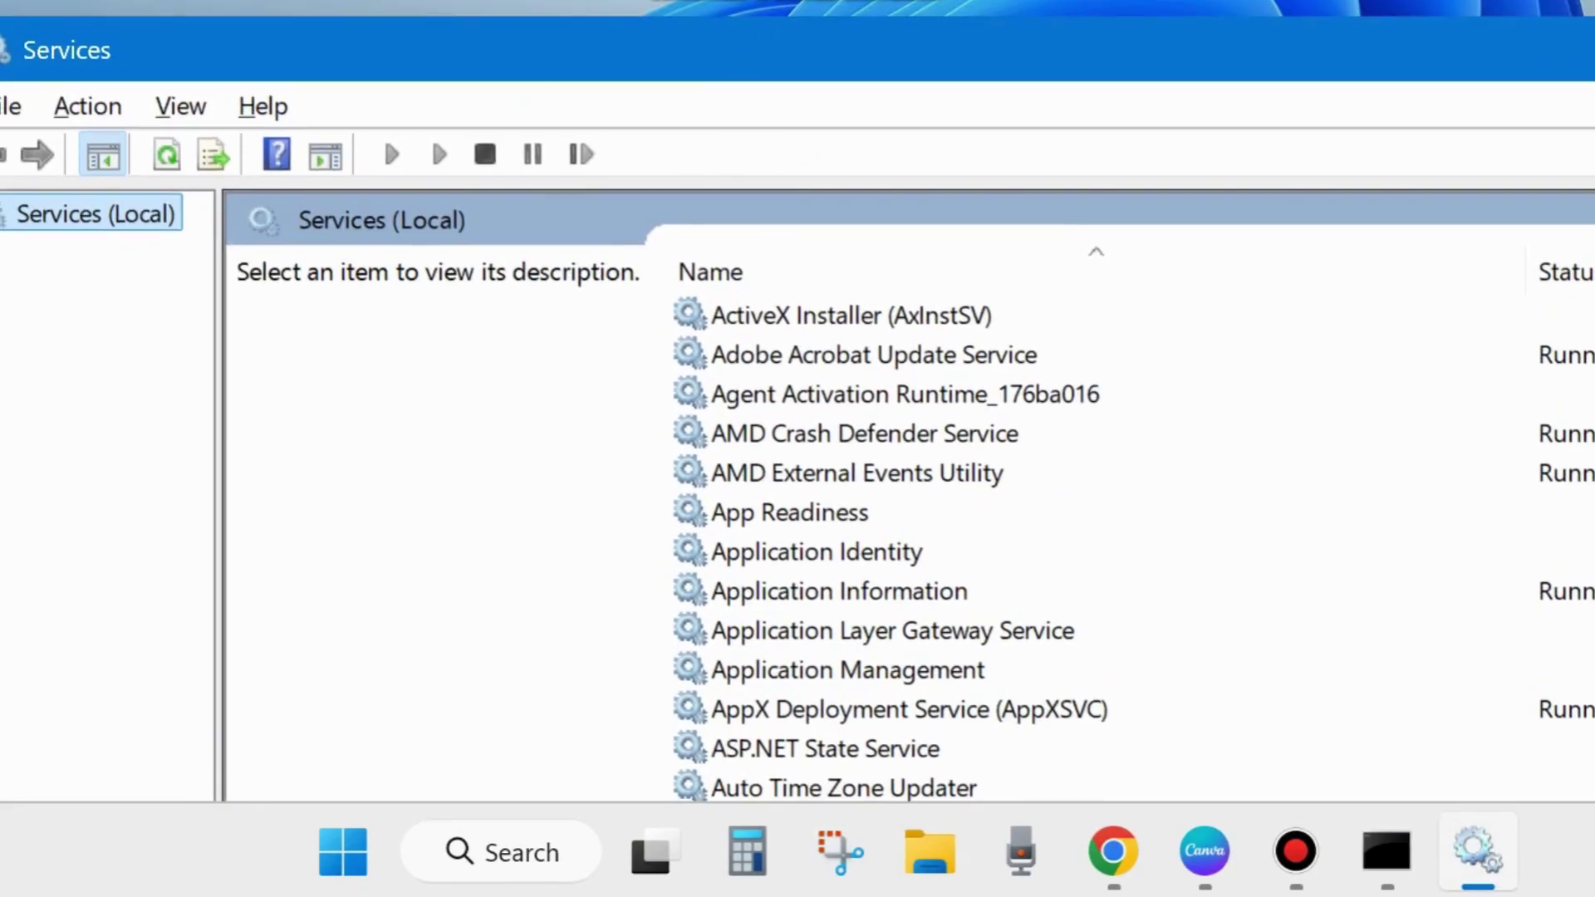
pyautogui.scroll(-20, 914, 549)
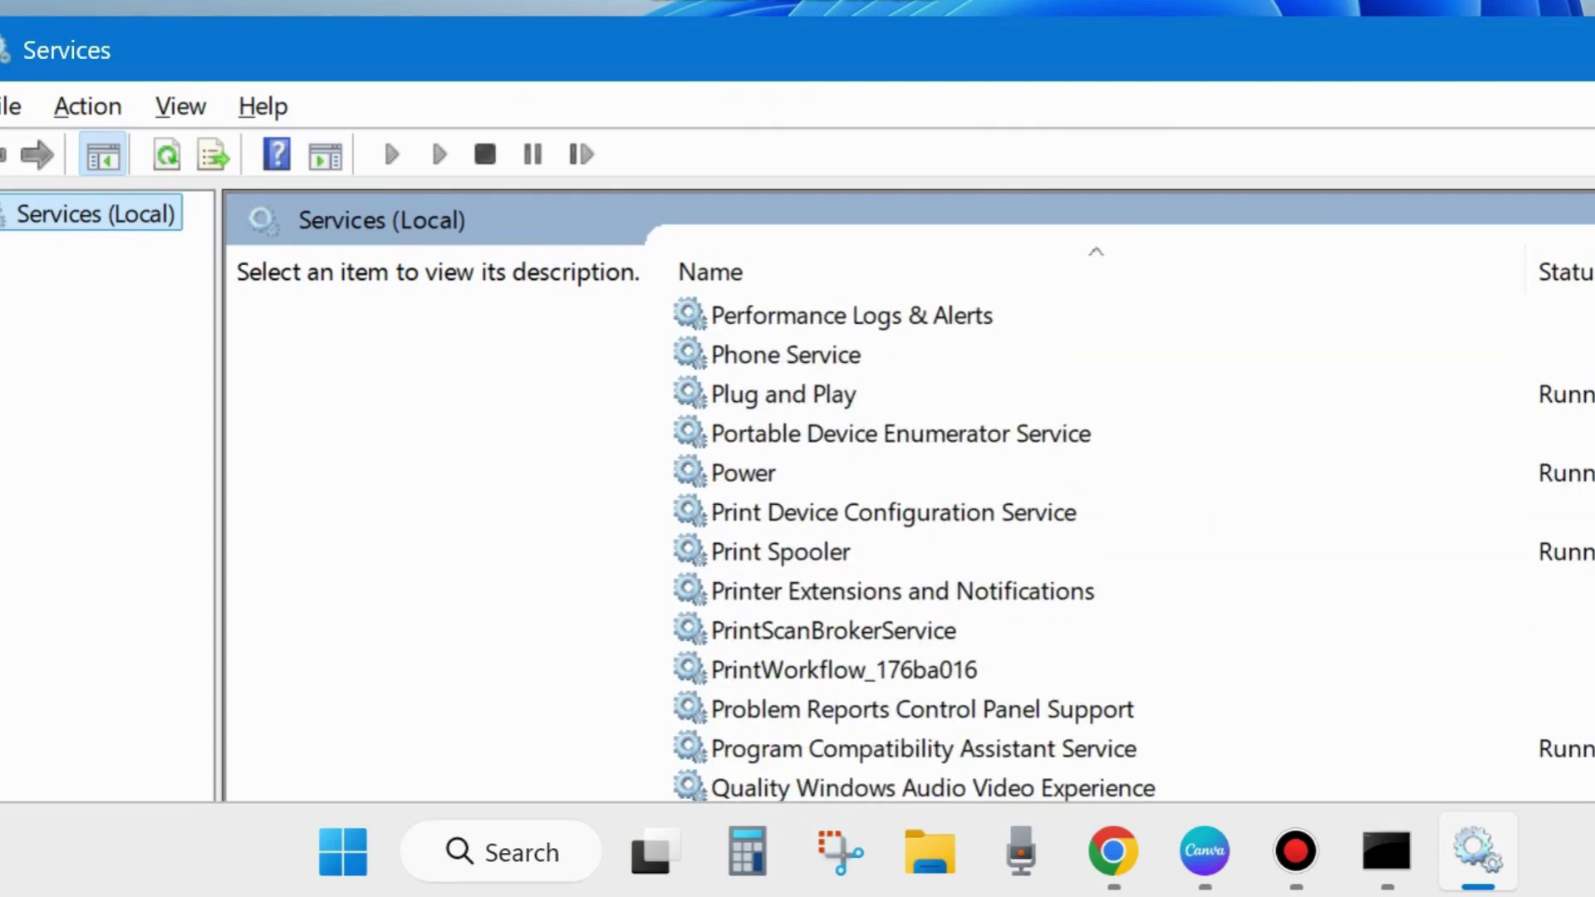
pyautogui.scroll(-8, 913, 548)
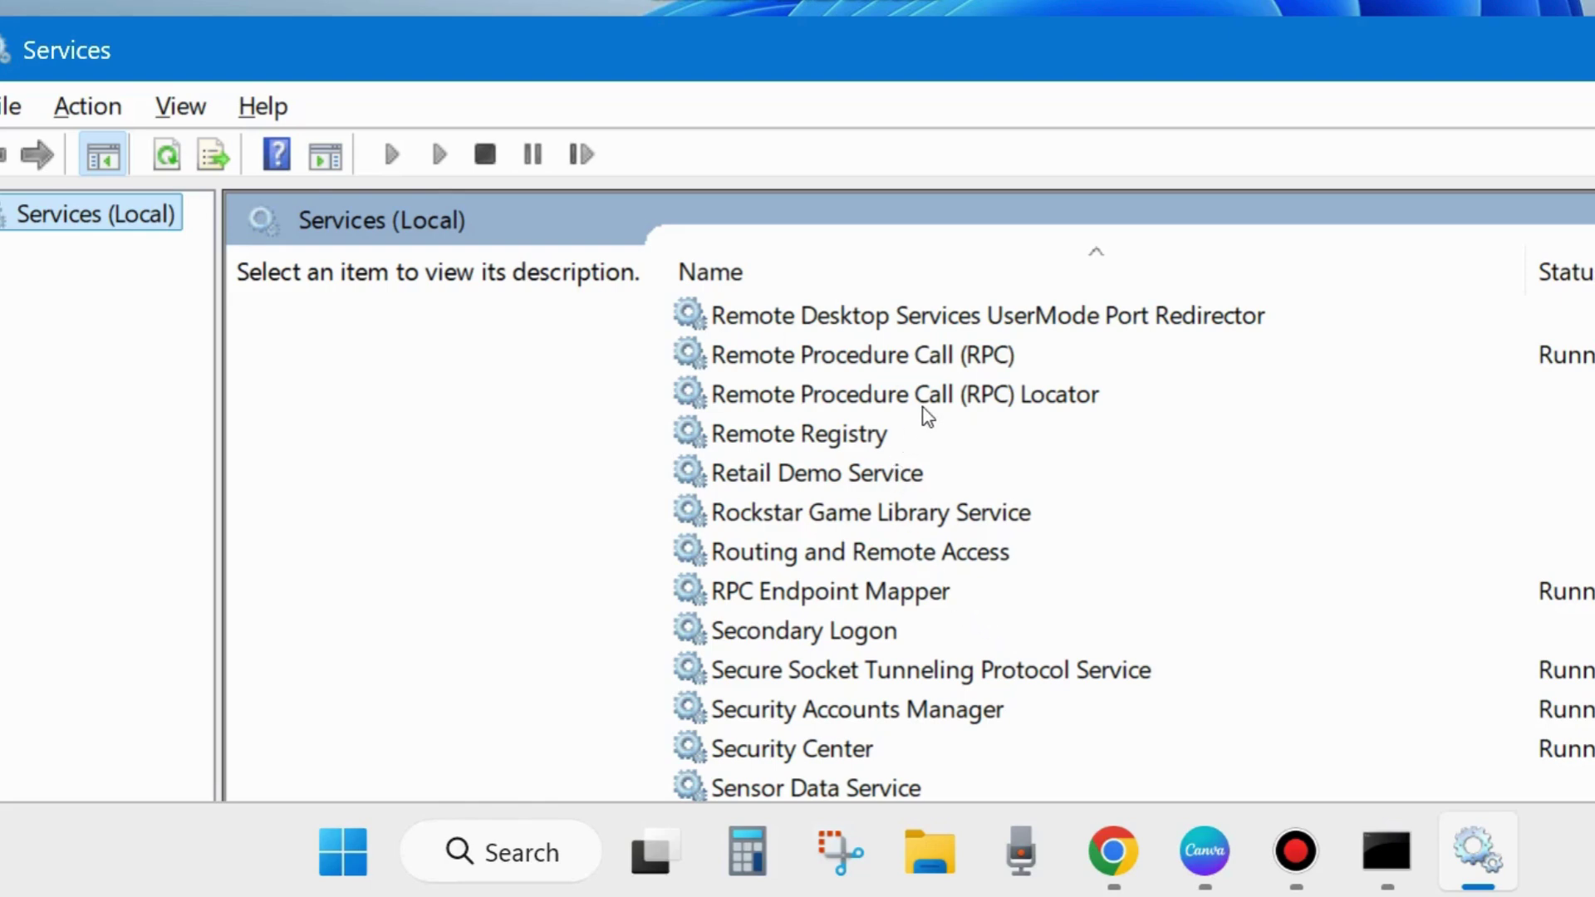
pyautogui.click(870, 366)
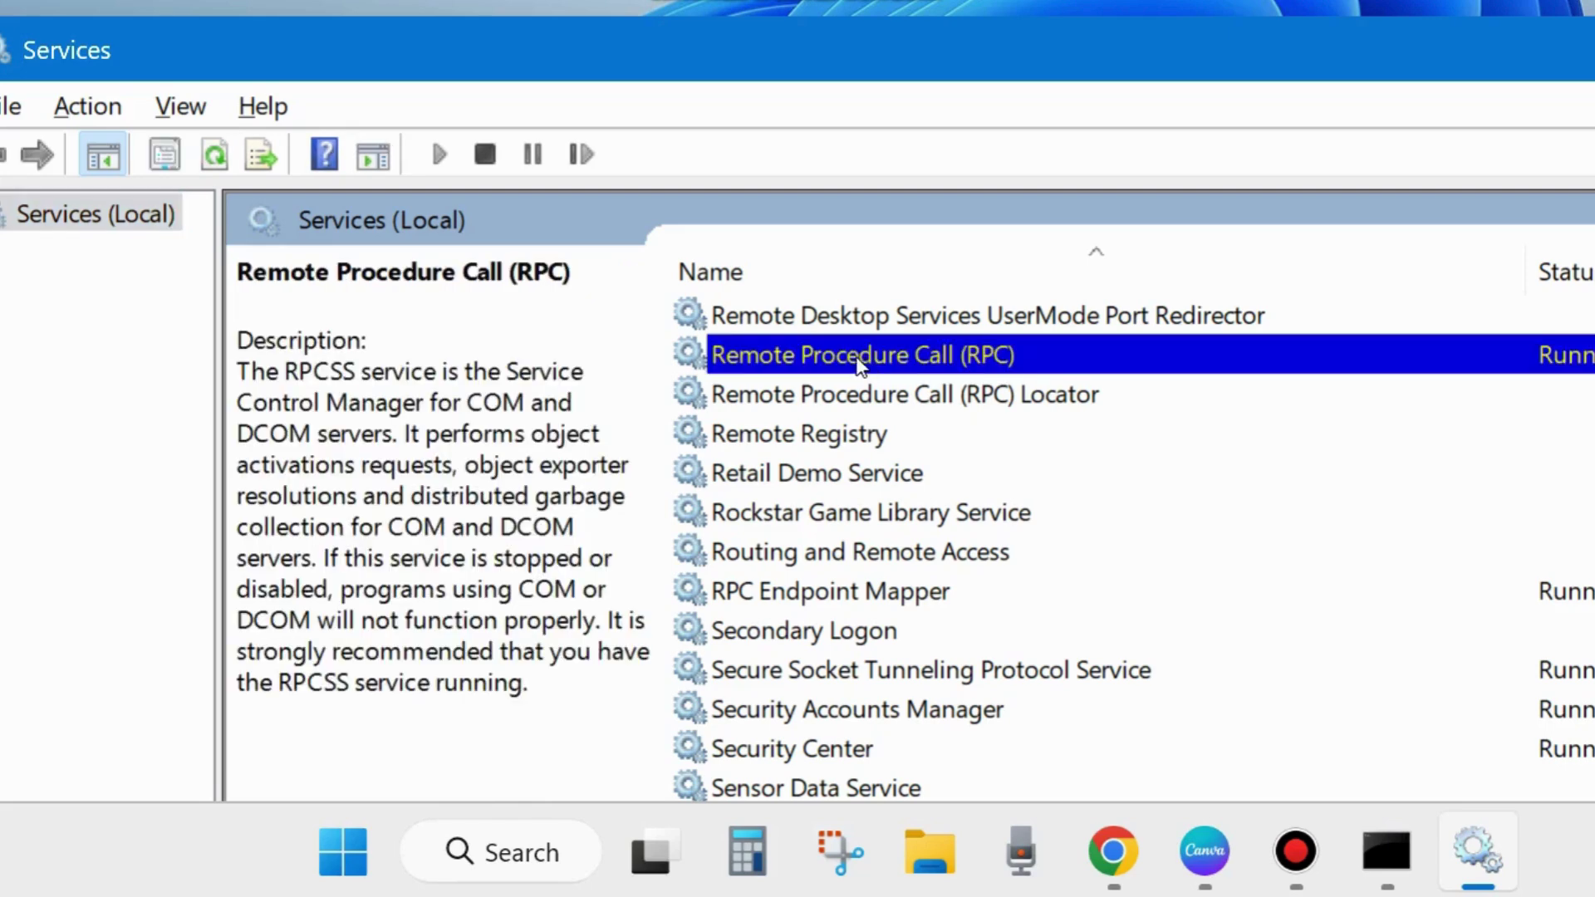
pyautogui.scroll(2, 856, 366)
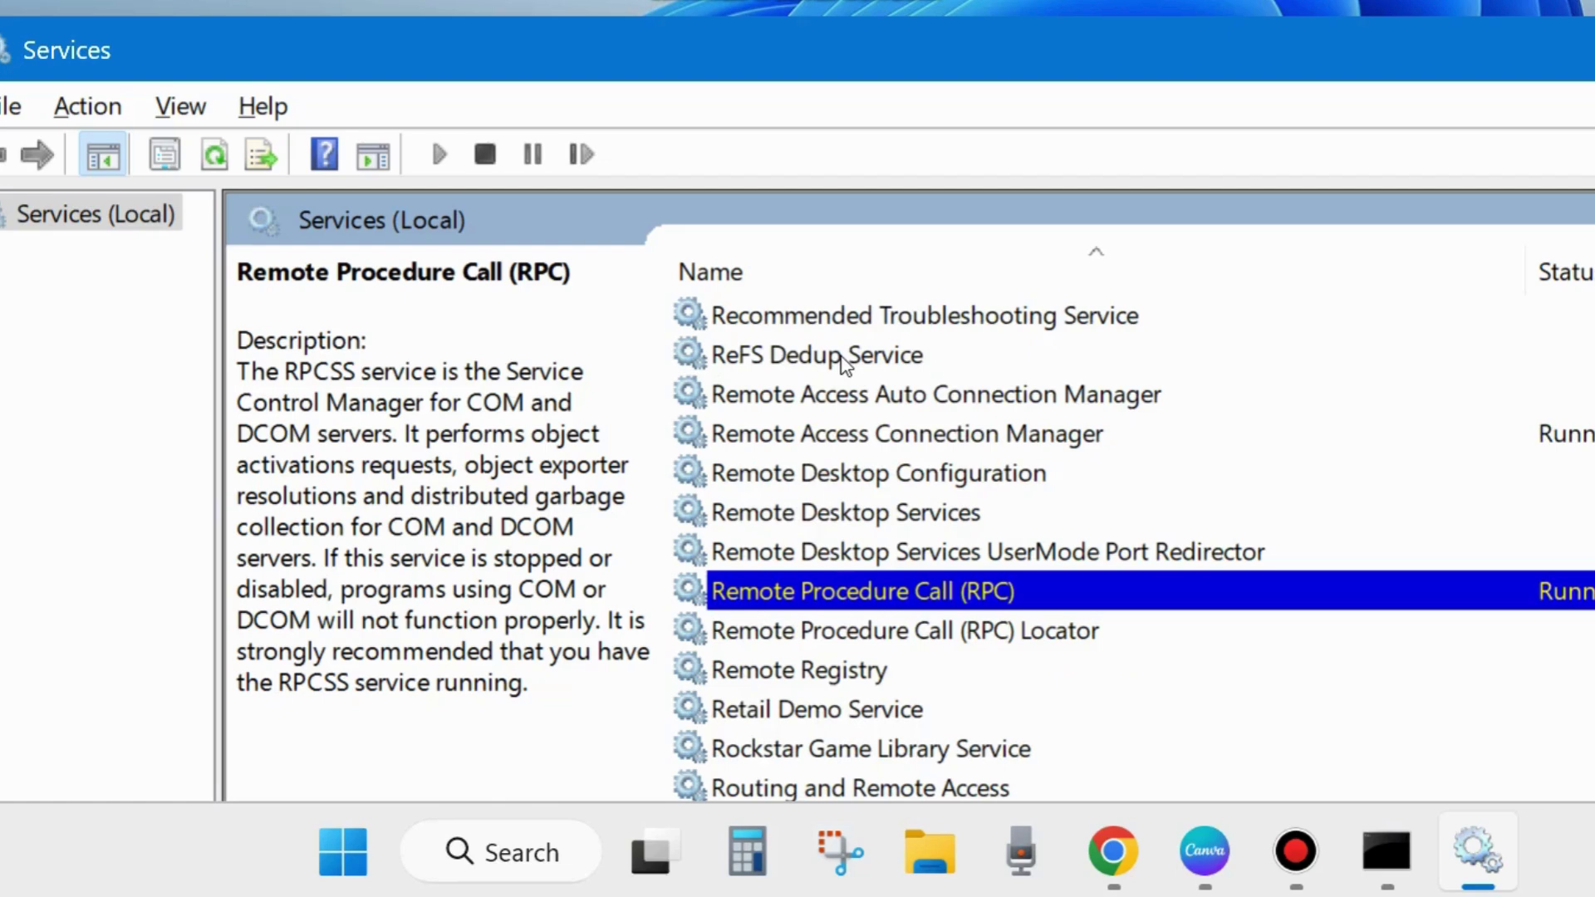
pyautogui.rightClick(827, 588)
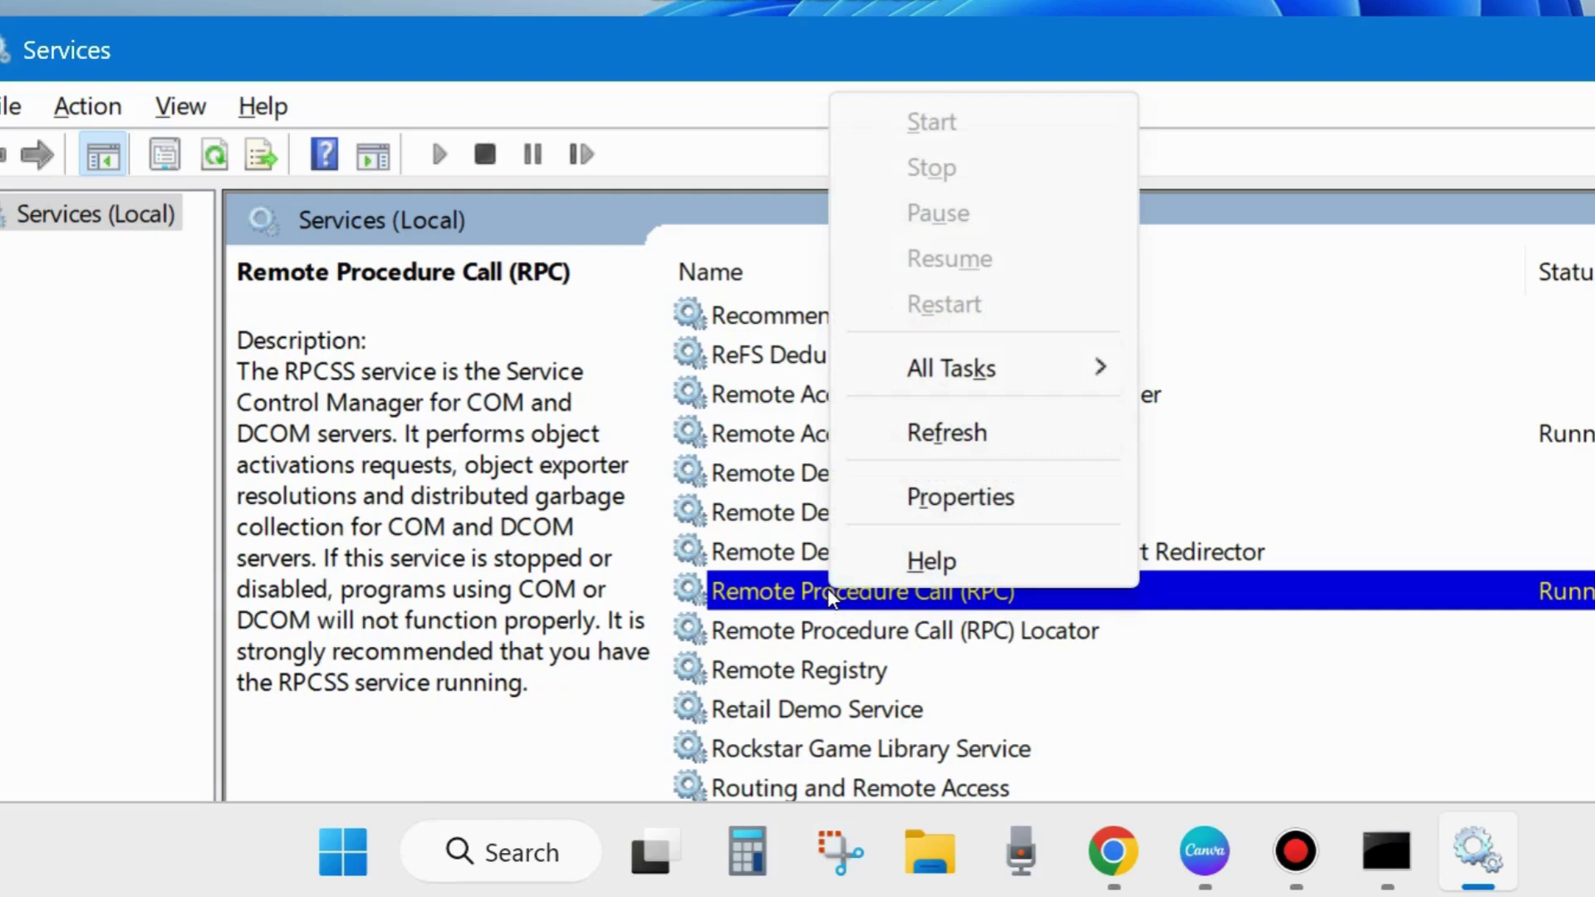
pyautogui.press('r')
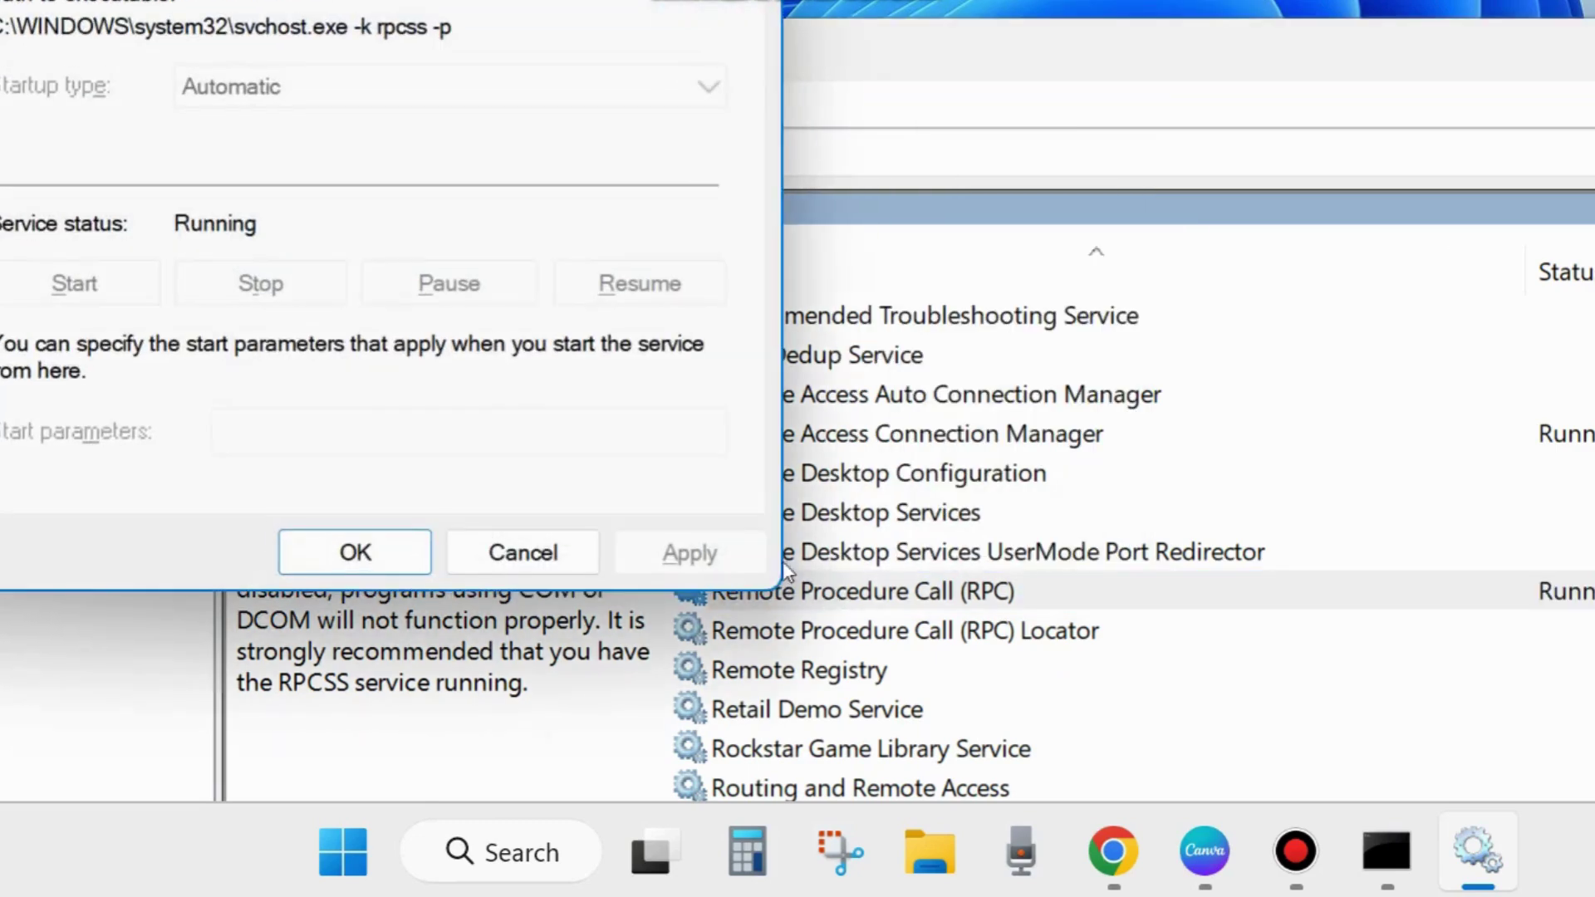
pyautogui.moveTo(423, 4); pyautogui.dragTo(755, 96)
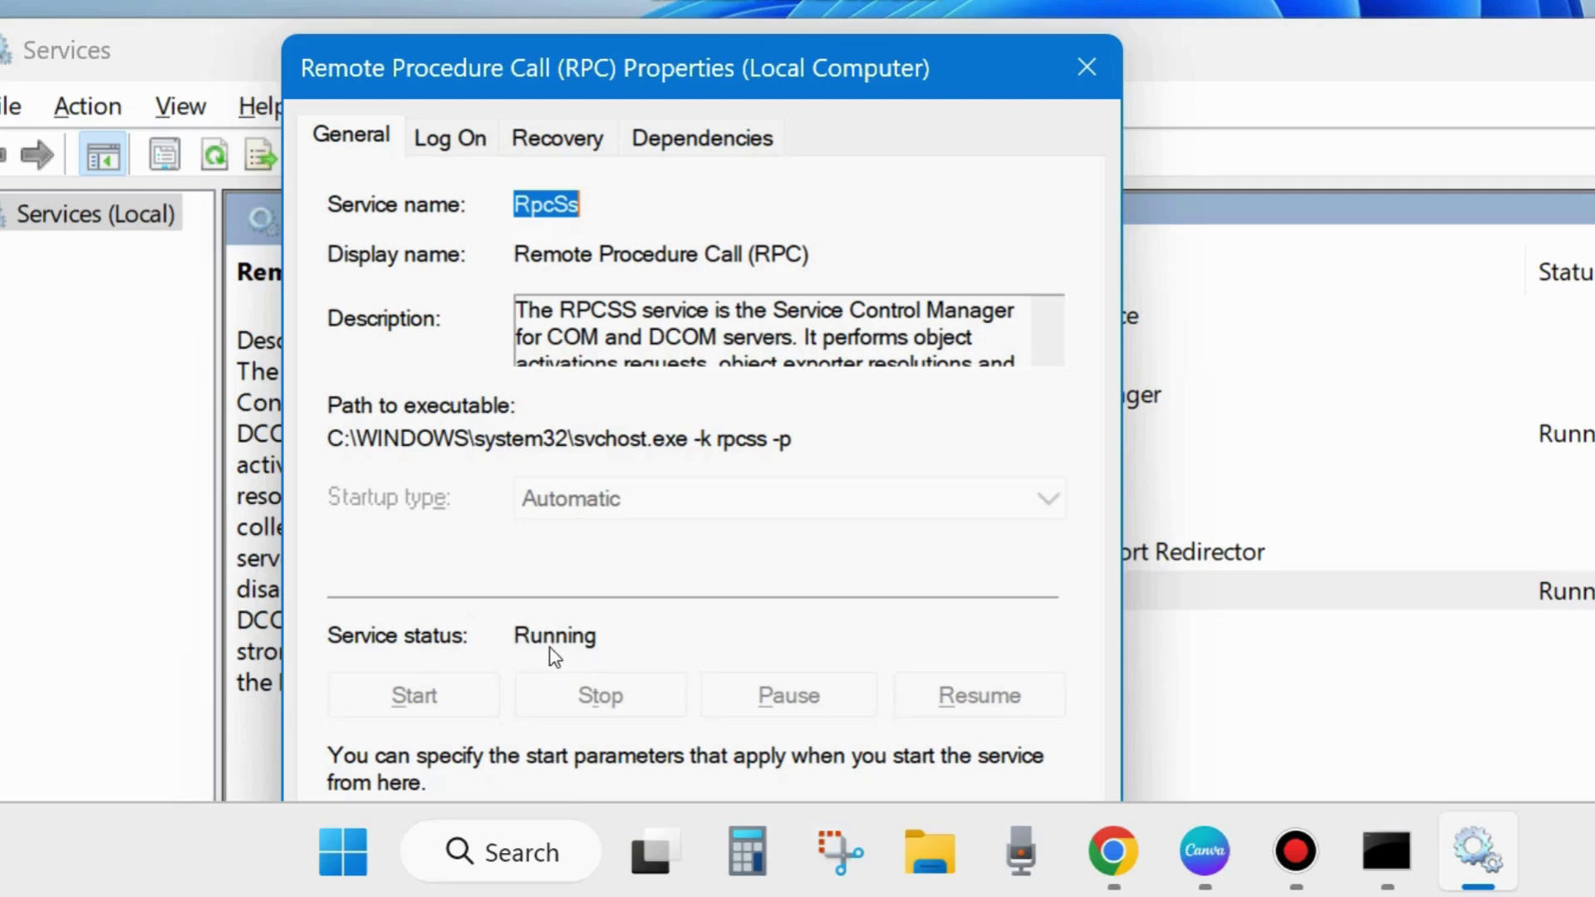
pyautogui.moveTo(781, 87); pyautogui.dragTo(819, 0)
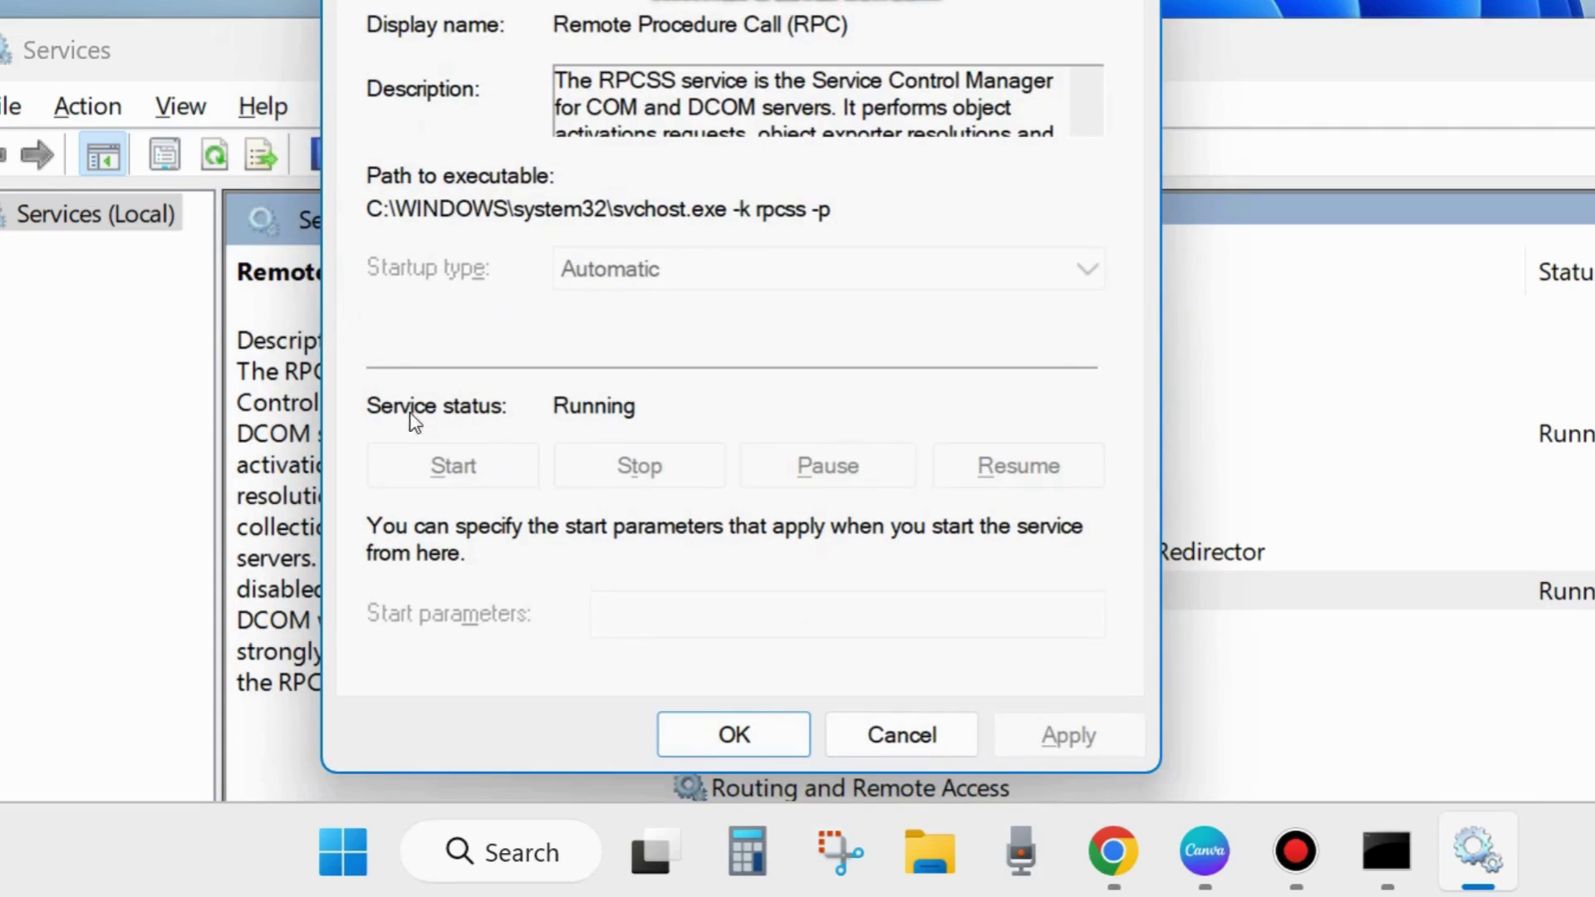
pyautogui.click(737, 735)
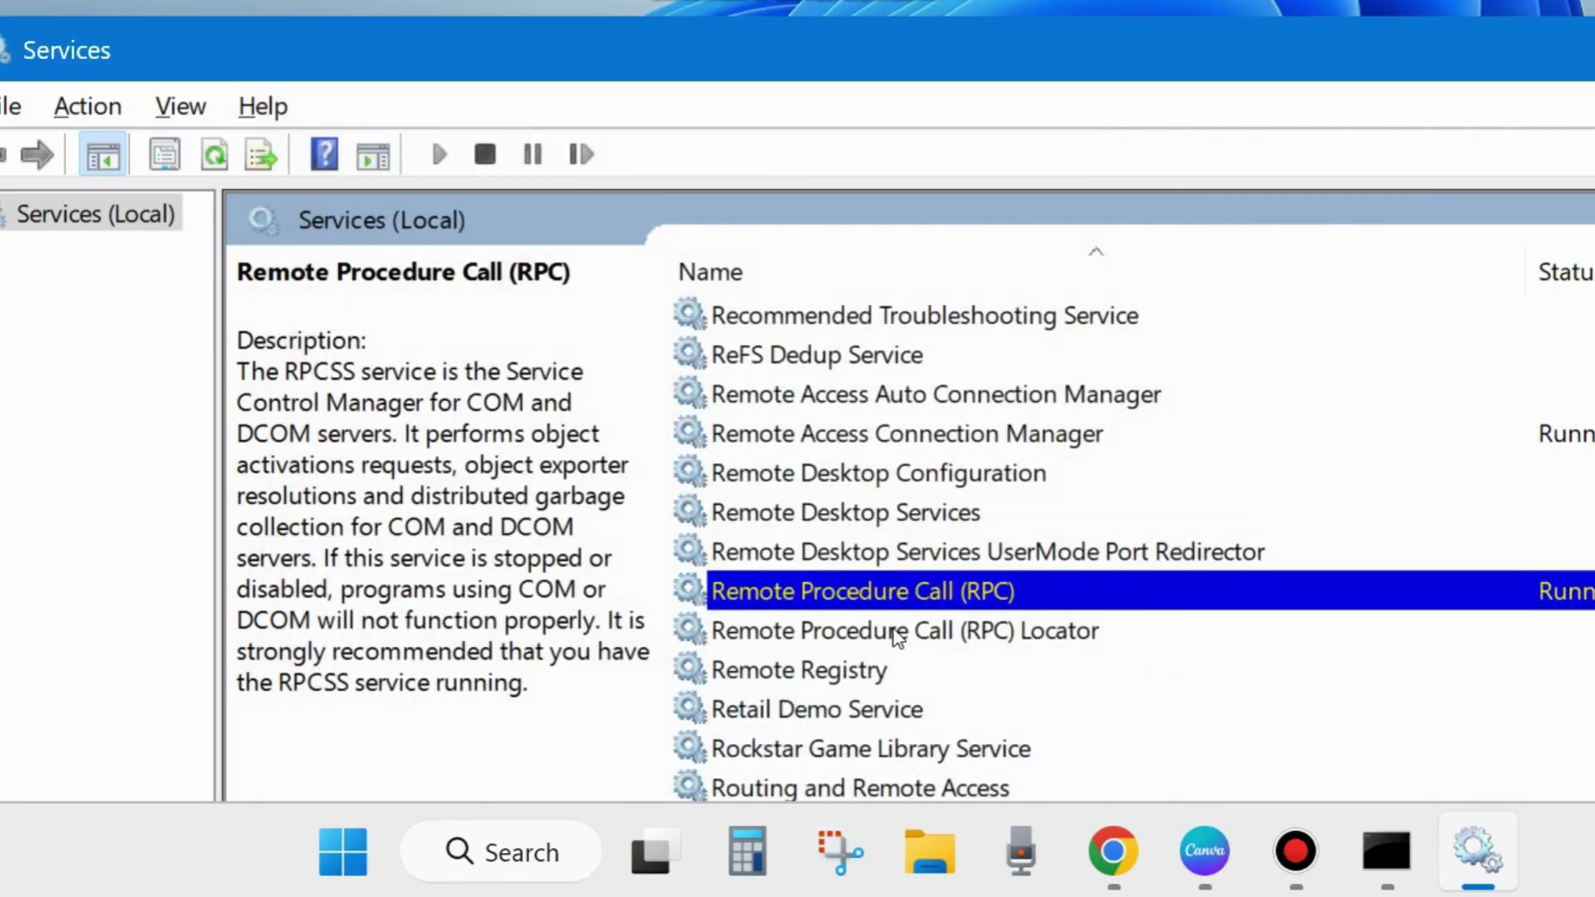
# Start the RPC Locator service, set its startup type to Automatic, apply and close its properties
pyautogui.doubleClick(891, 633)
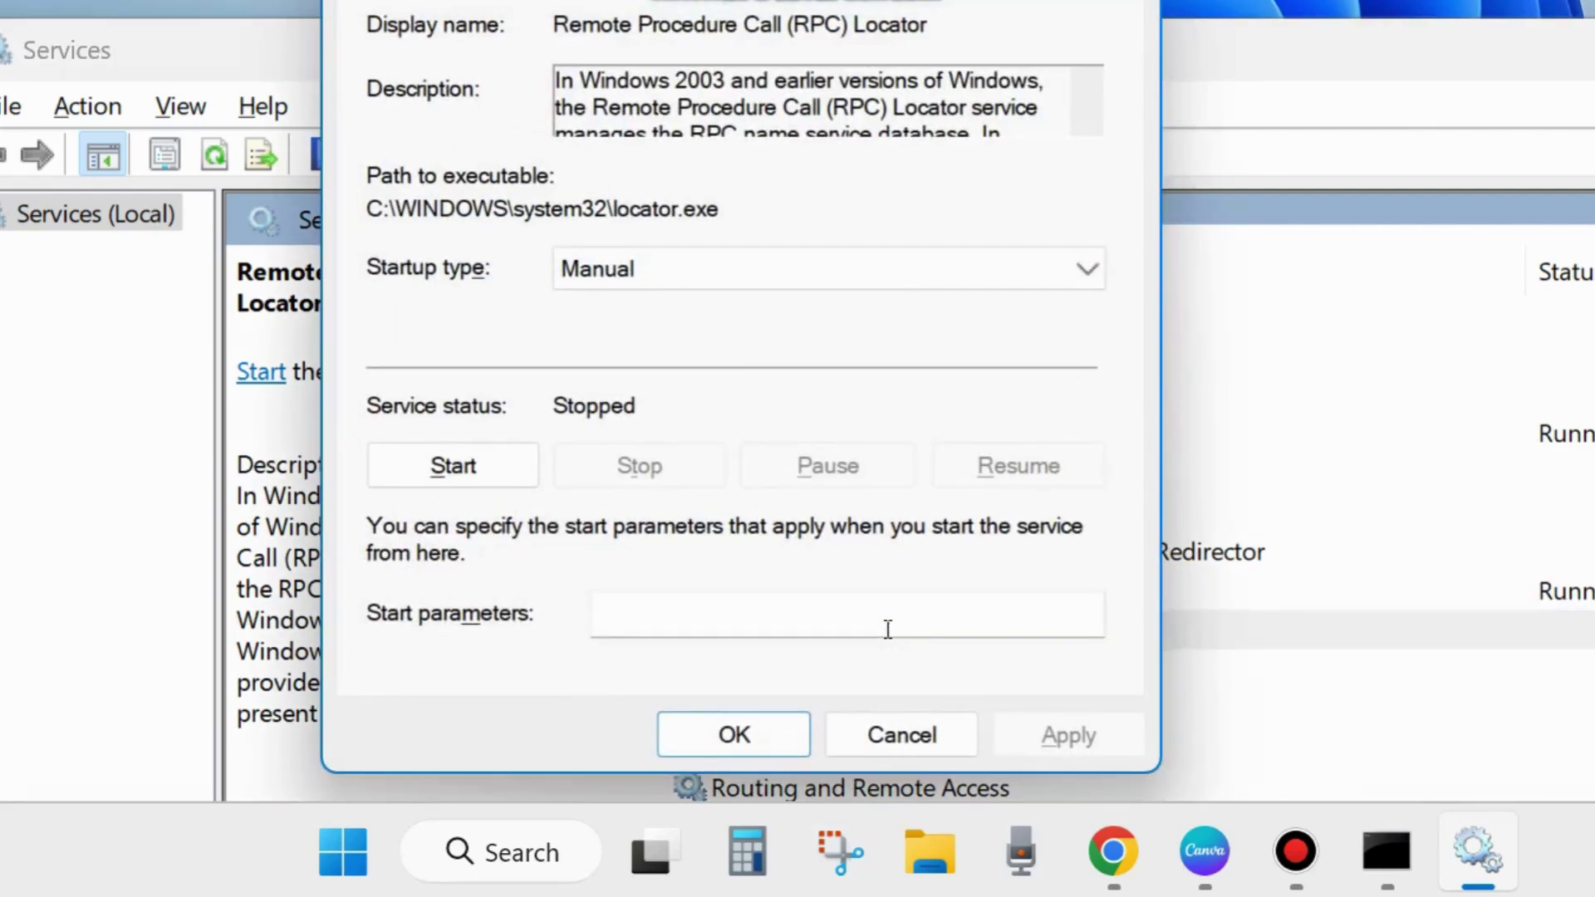
pyautogui.moveTo(725, 1); pyautogui.dragTo(740, 99)
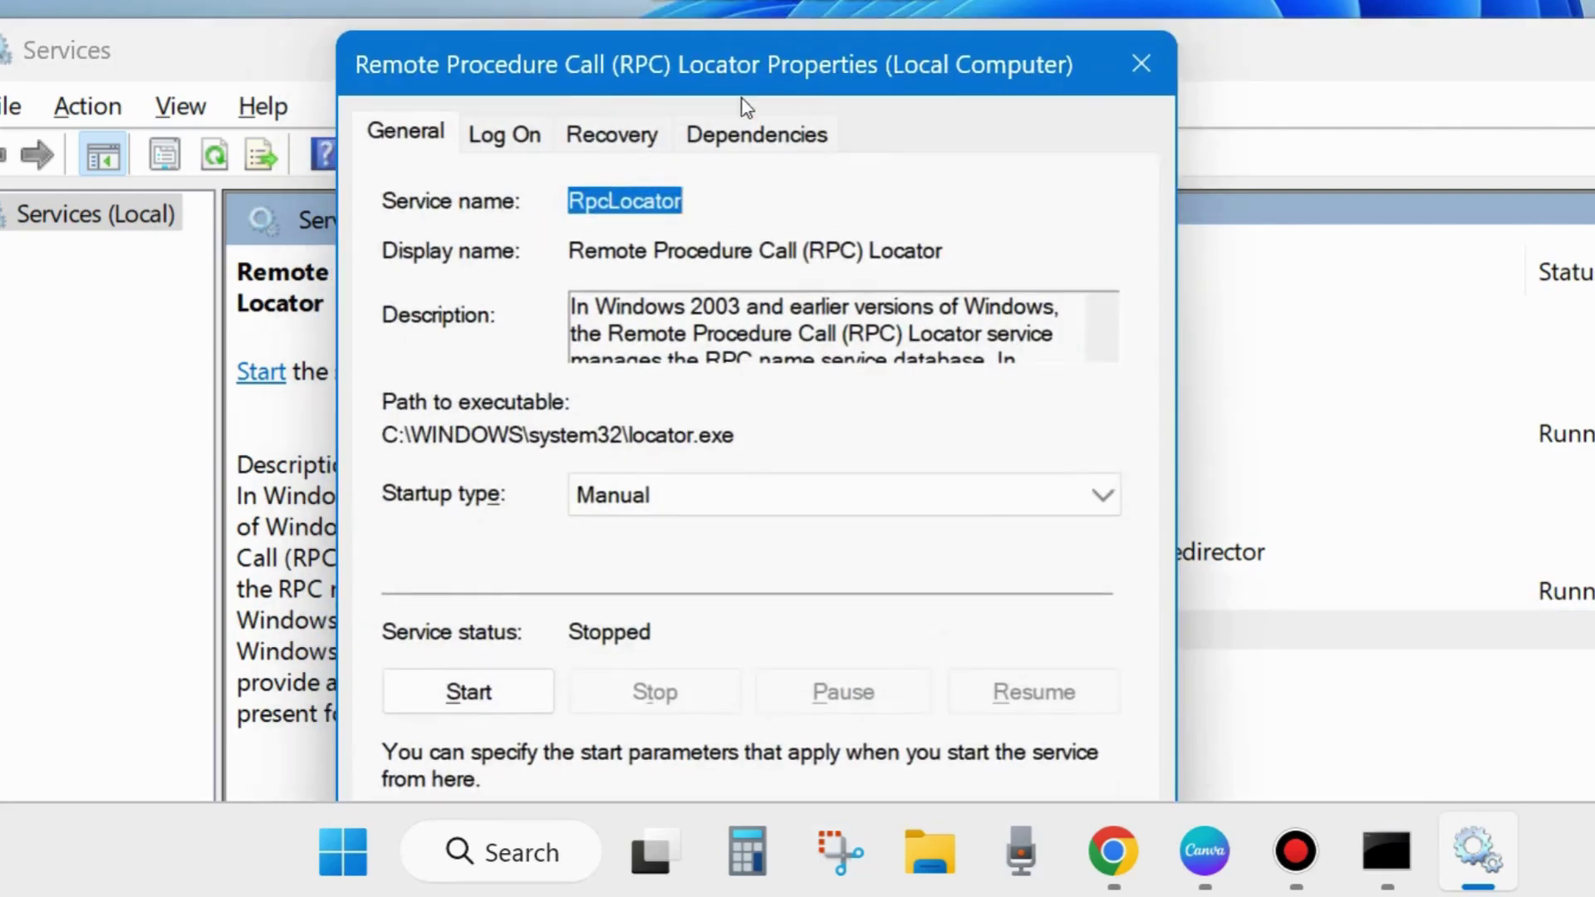
pyautogui.click(470, 695)
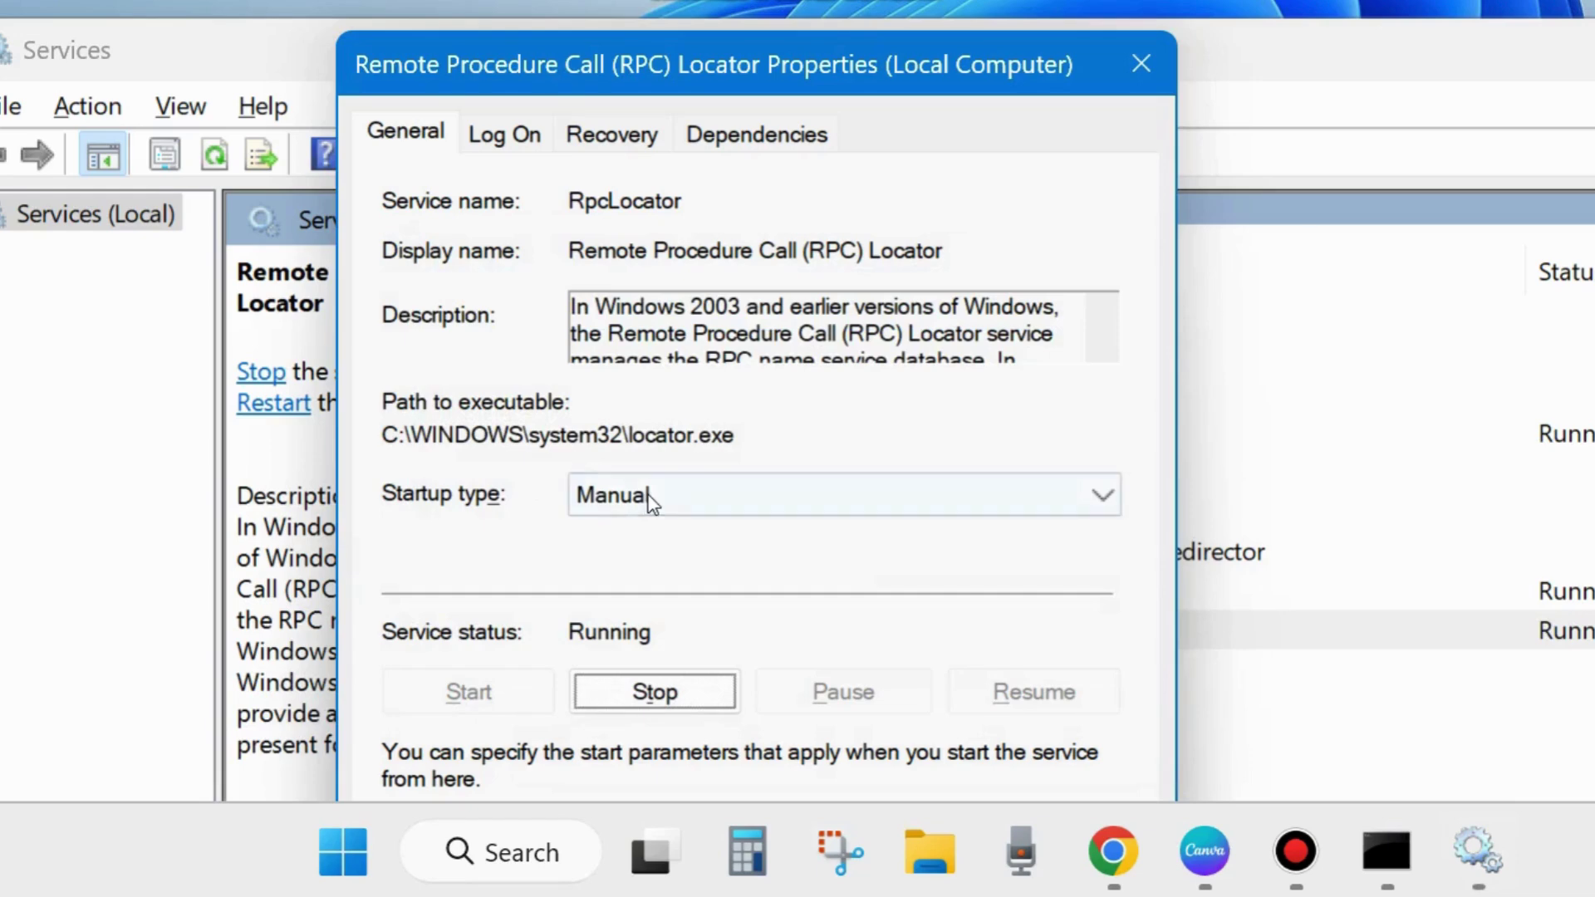
pyautogui.click(648, 496)
pyautogui.click(624, 558)
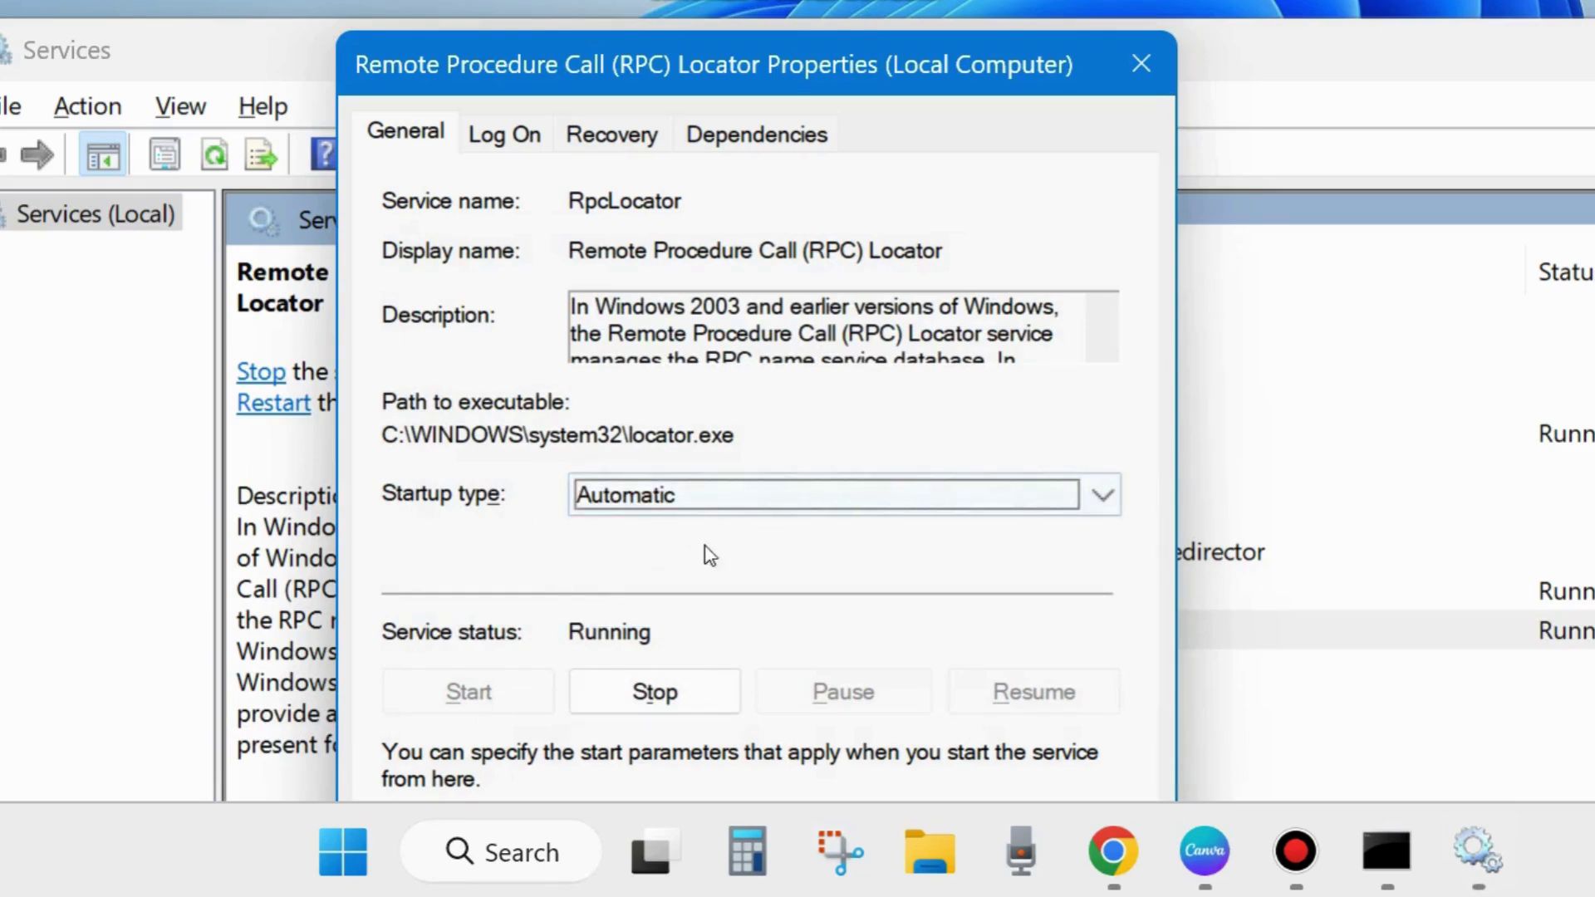
pyautogui.moveTo(788, 83); pyautogui.dragTo(791, 0)
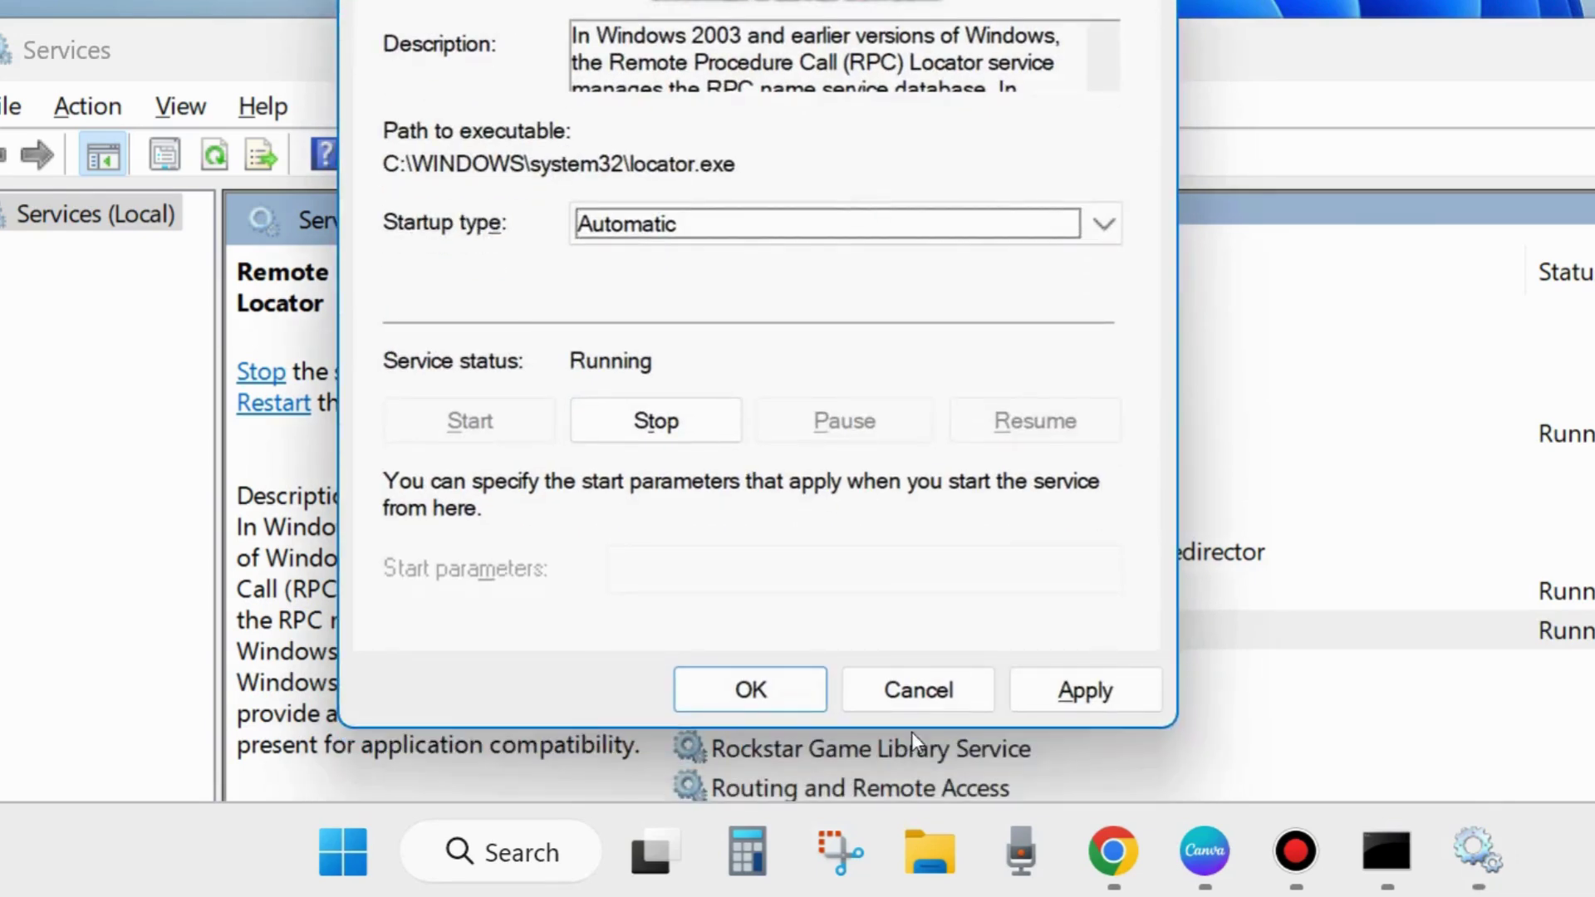
pyautogui.click(1085, 689)
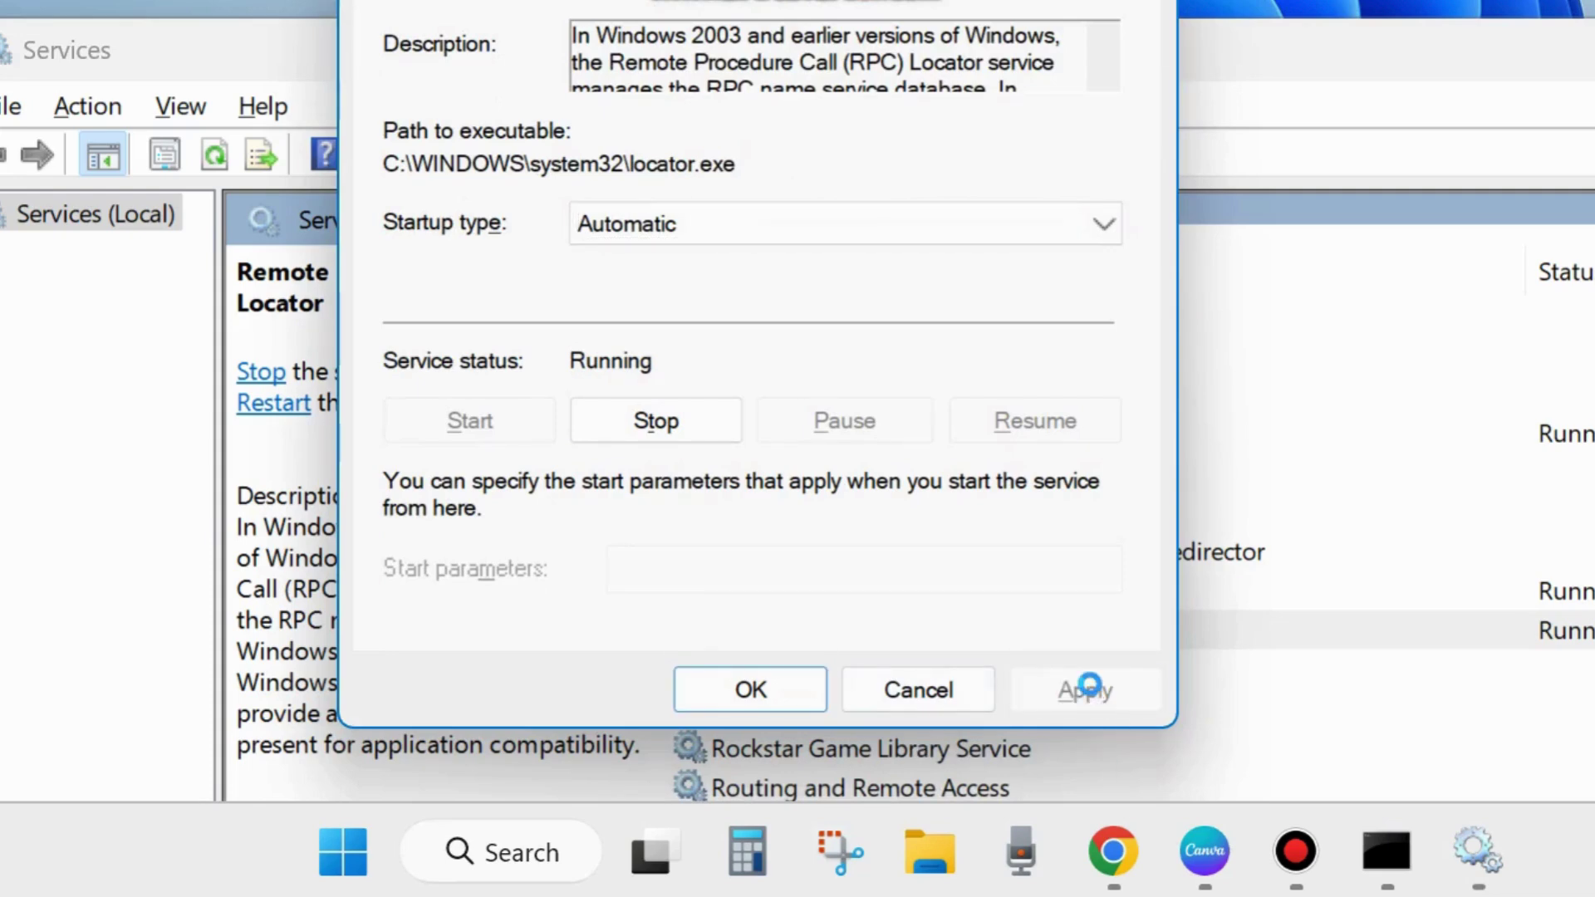
pyautogui.click(746, 691)
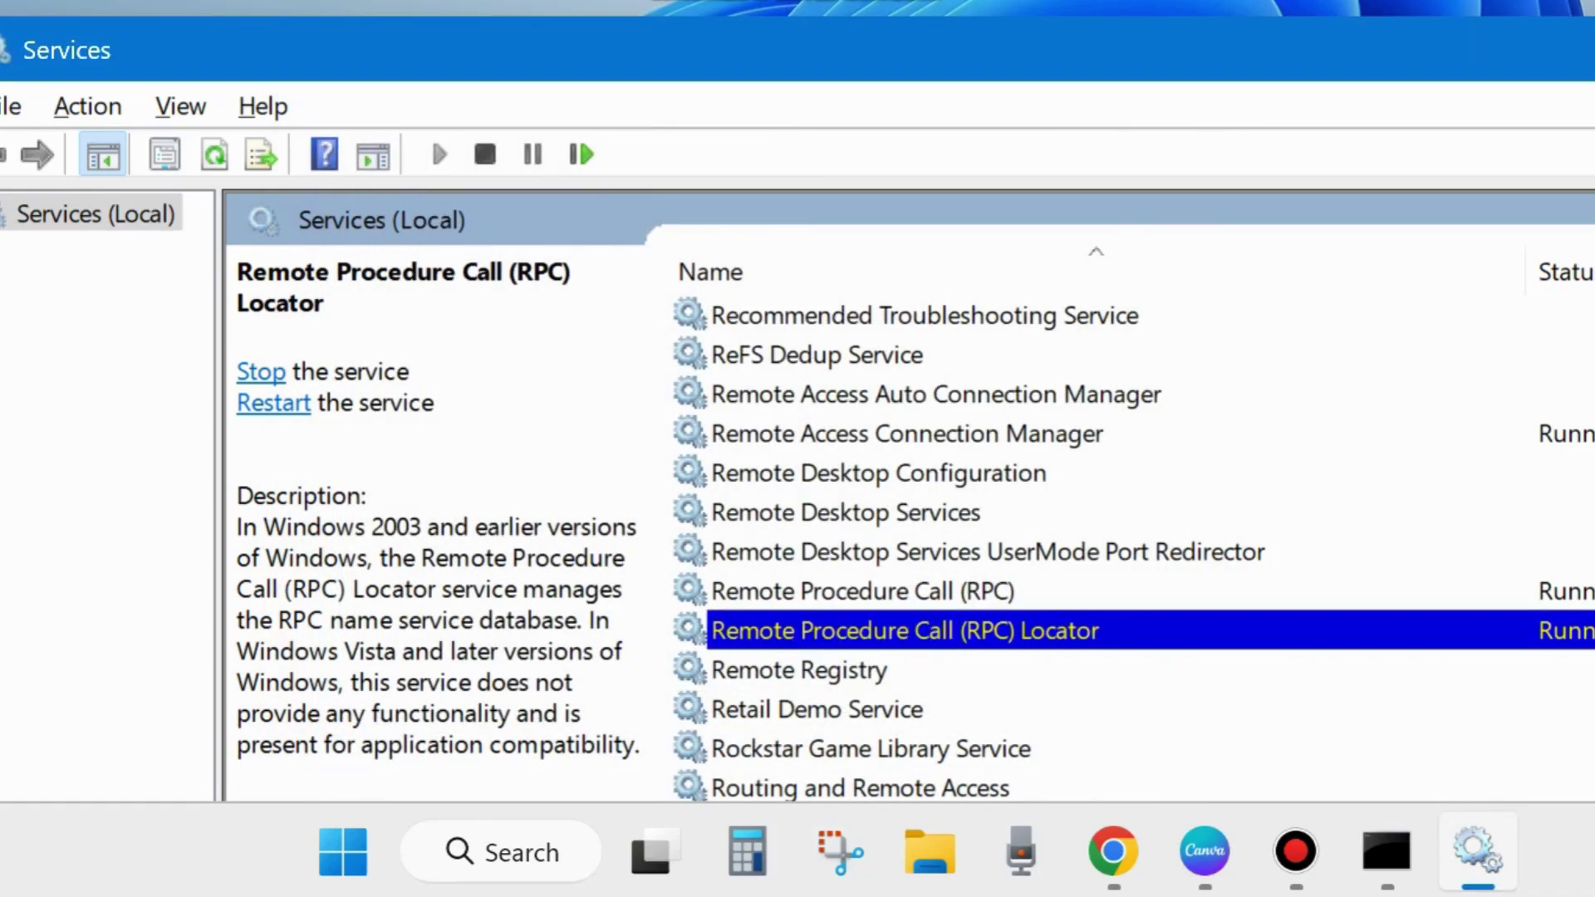
# Open DCOM Server Process Launcher's properties to confirm it is Running with Automatic startup
pyautogui.scroll(20, 997, 548)
pyautogui.scroll(-5, 996, 548)
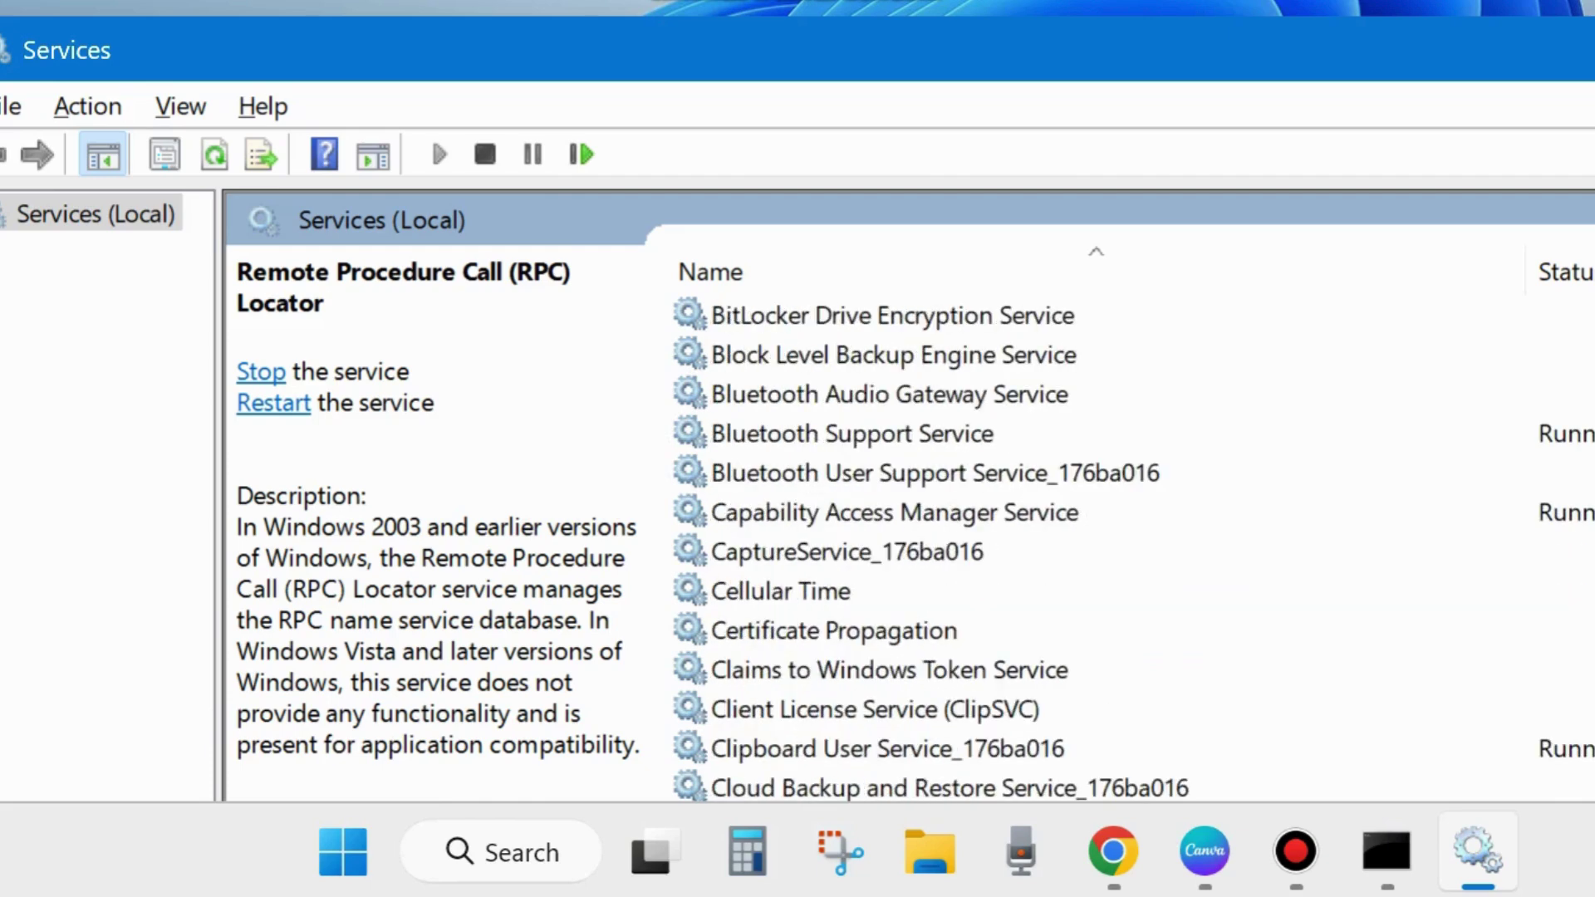
pyautogui.scroll(-4, 883, 640)
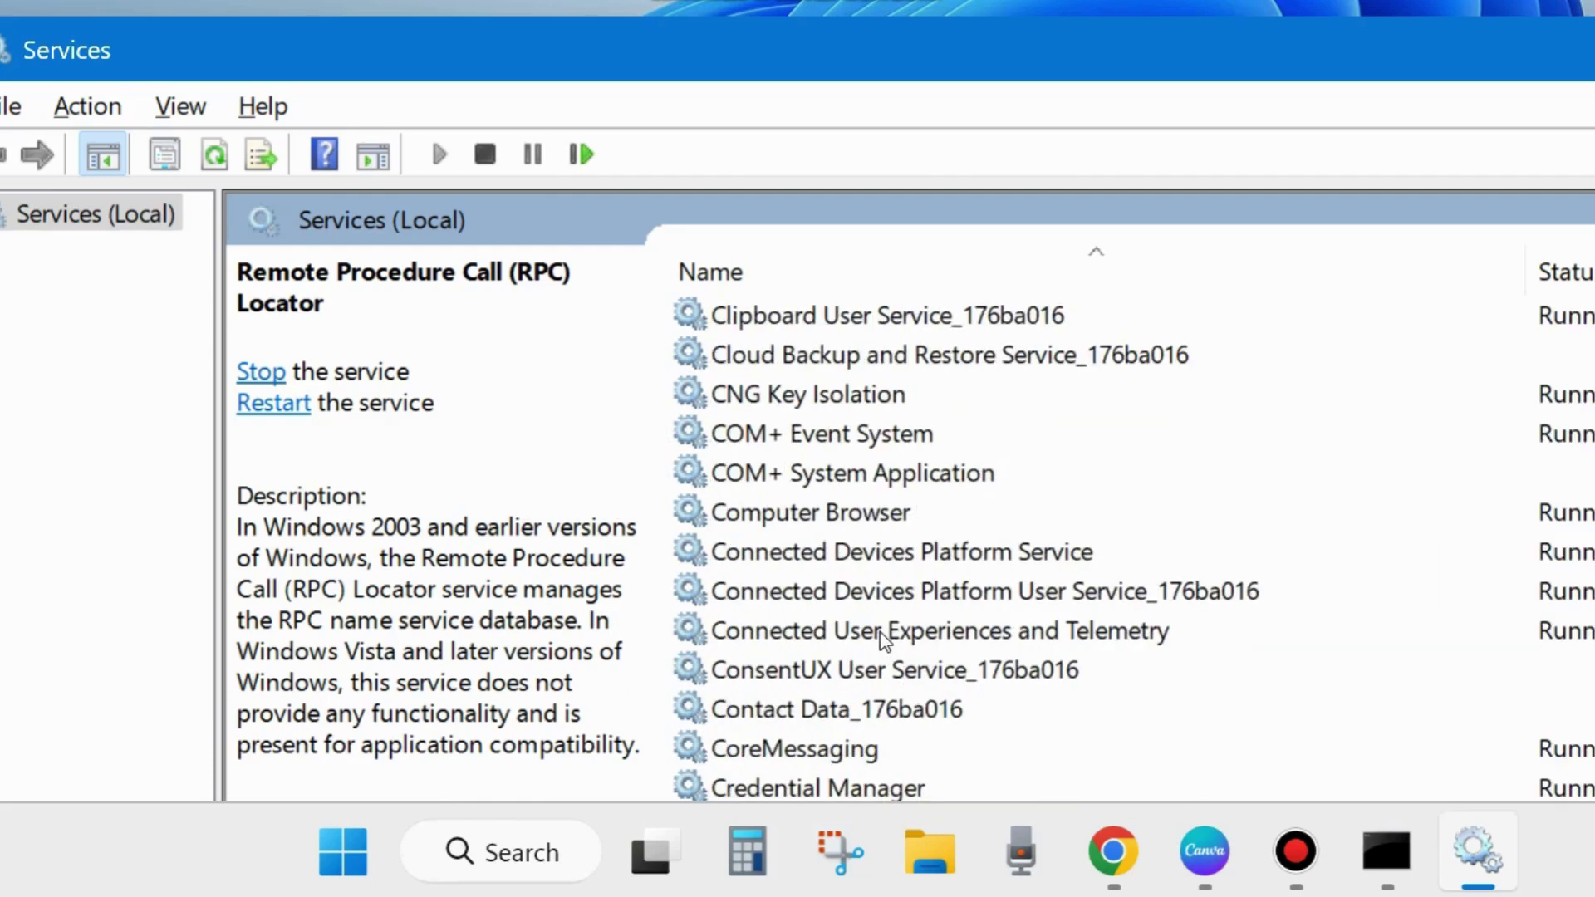
pyautogui.scroll(-3, 883, 640)
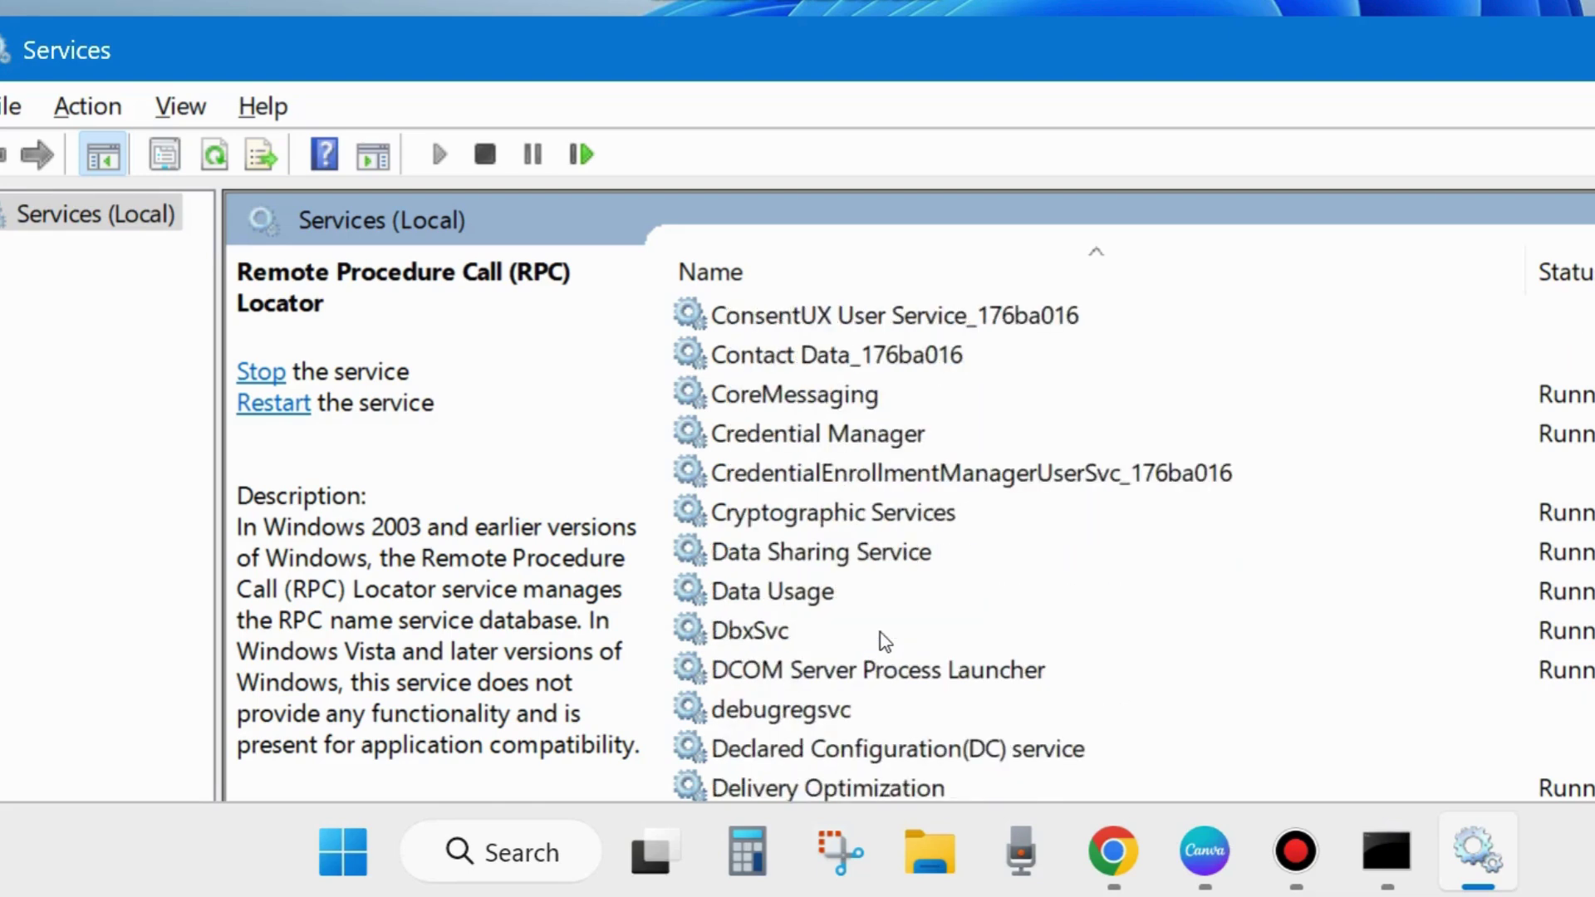
pyautogui.click(834, 674)
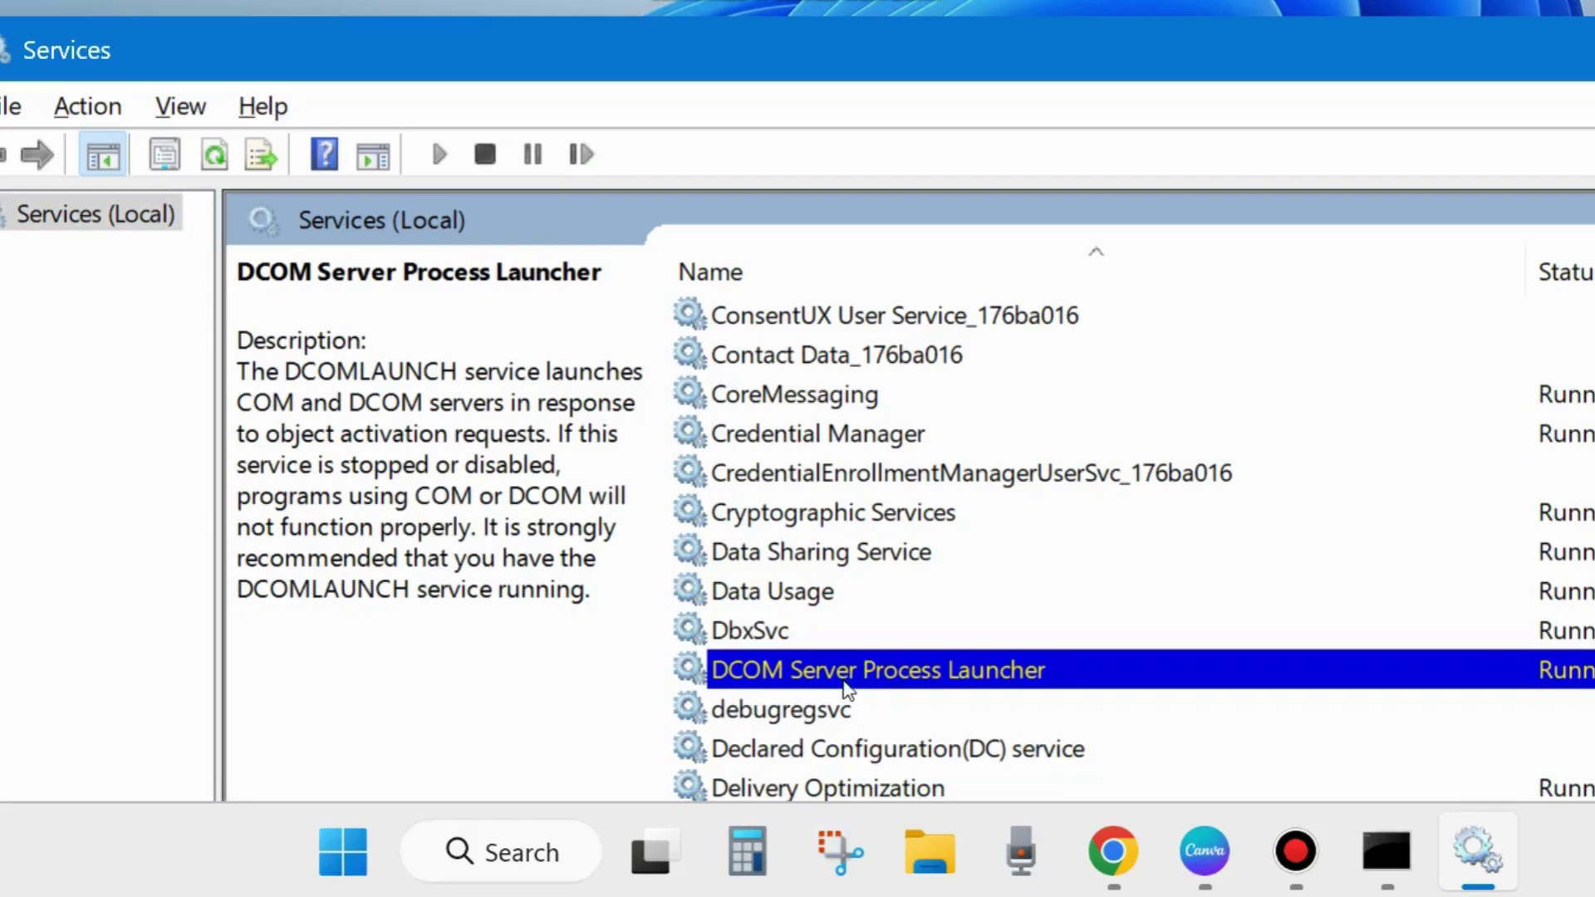
pyautogui.doubleClick(810, 677)
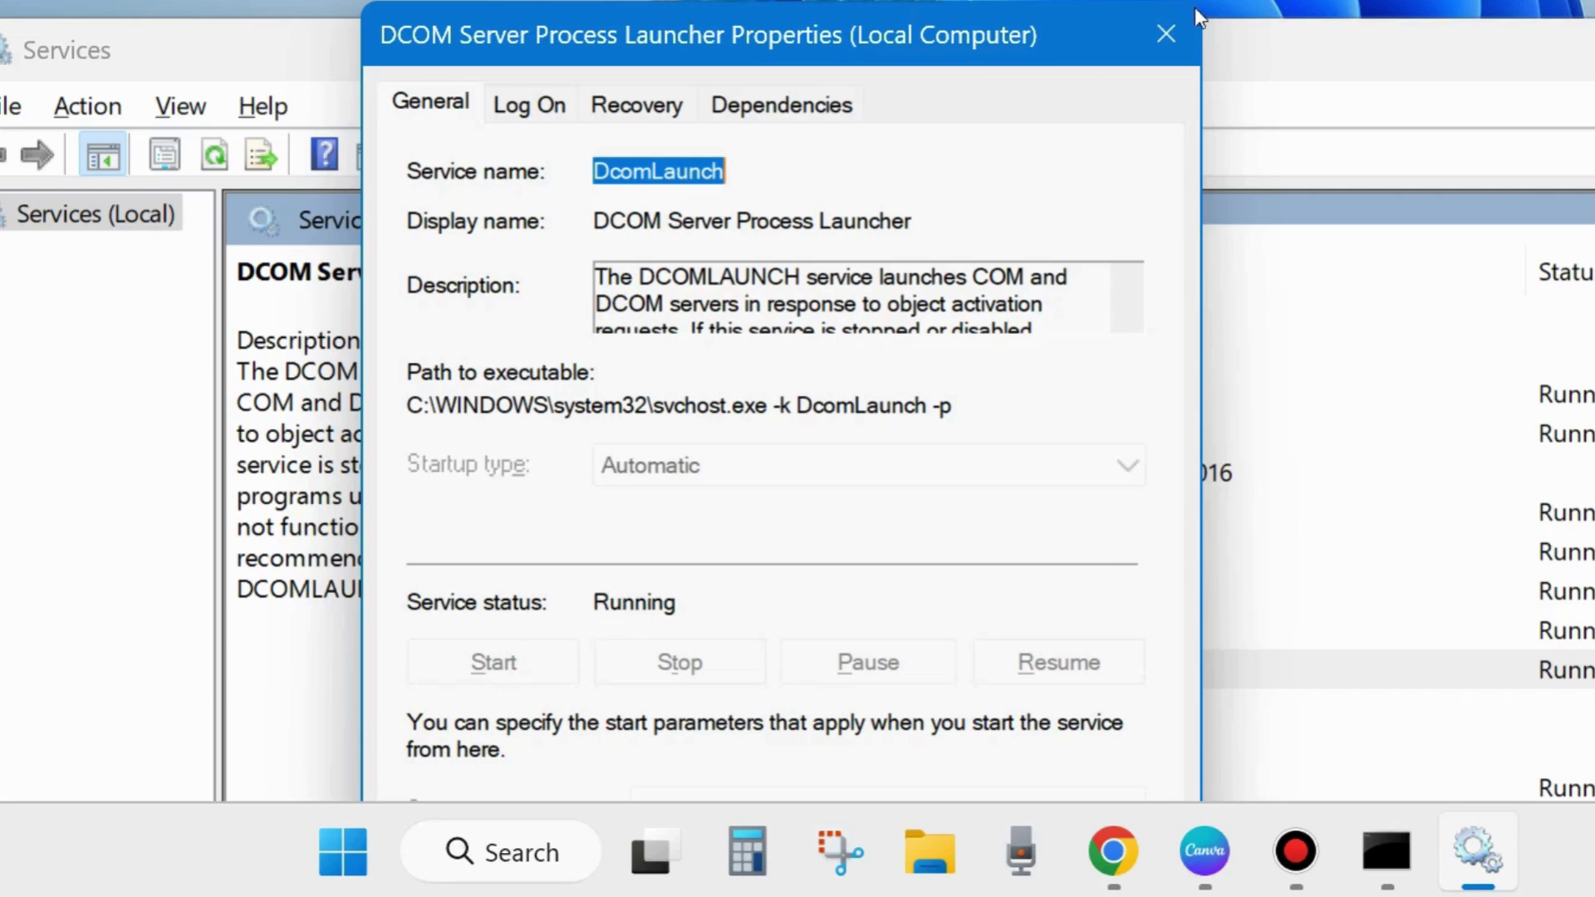
# Close the DCOM properties dialog and the Services window
pyautogui.click(1164, 33)
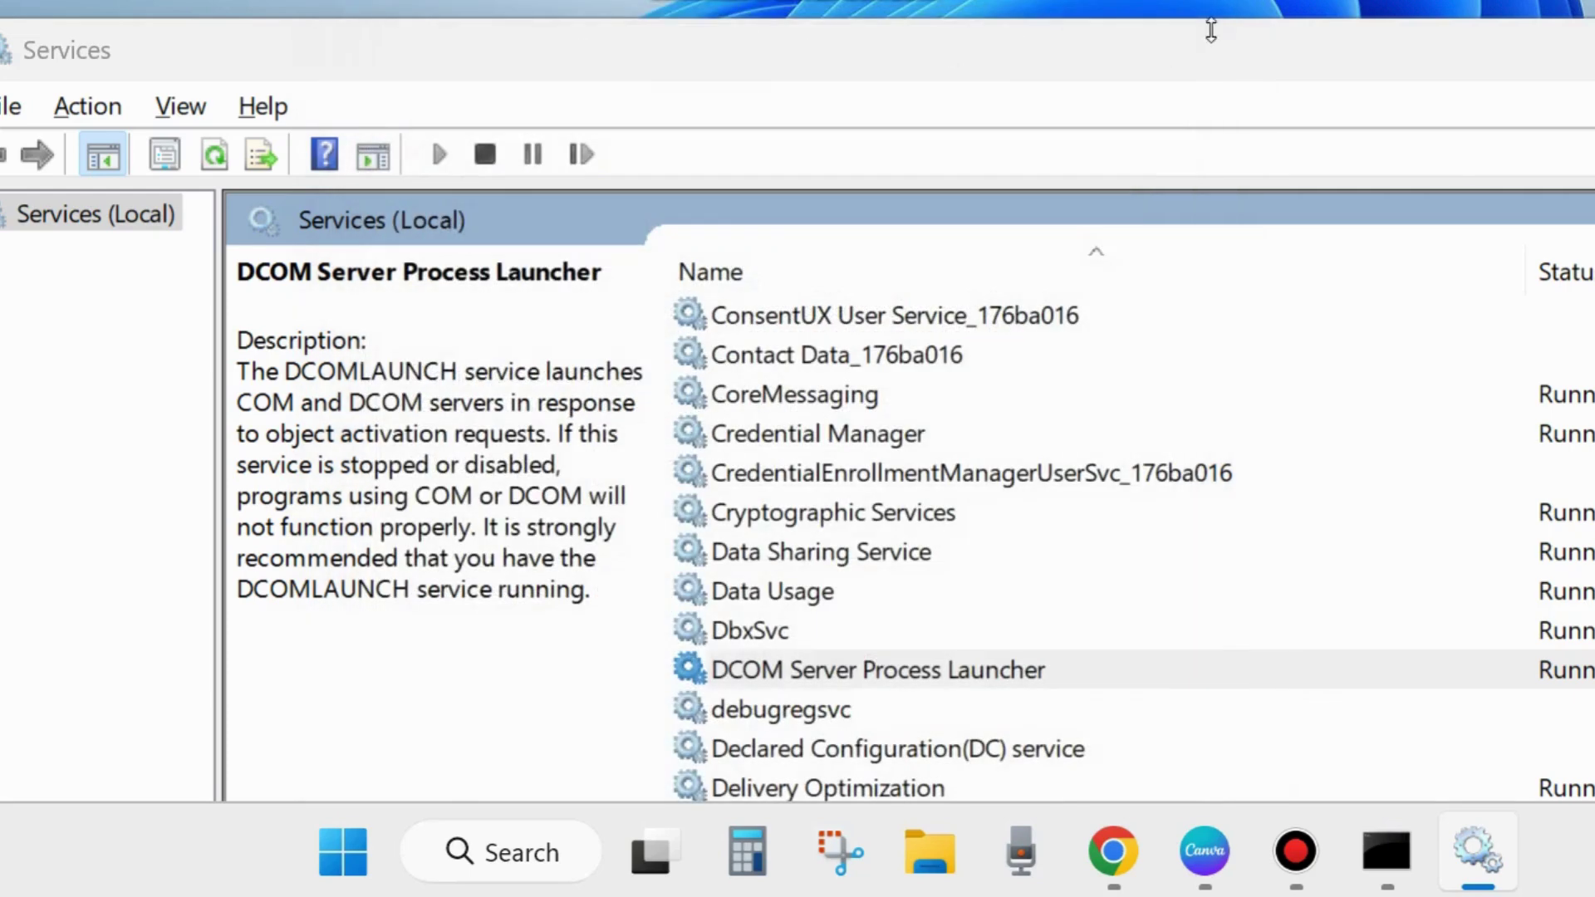
pyautogui.moveTo(1325, 53); pyautogui.dragTo(1075, 59)
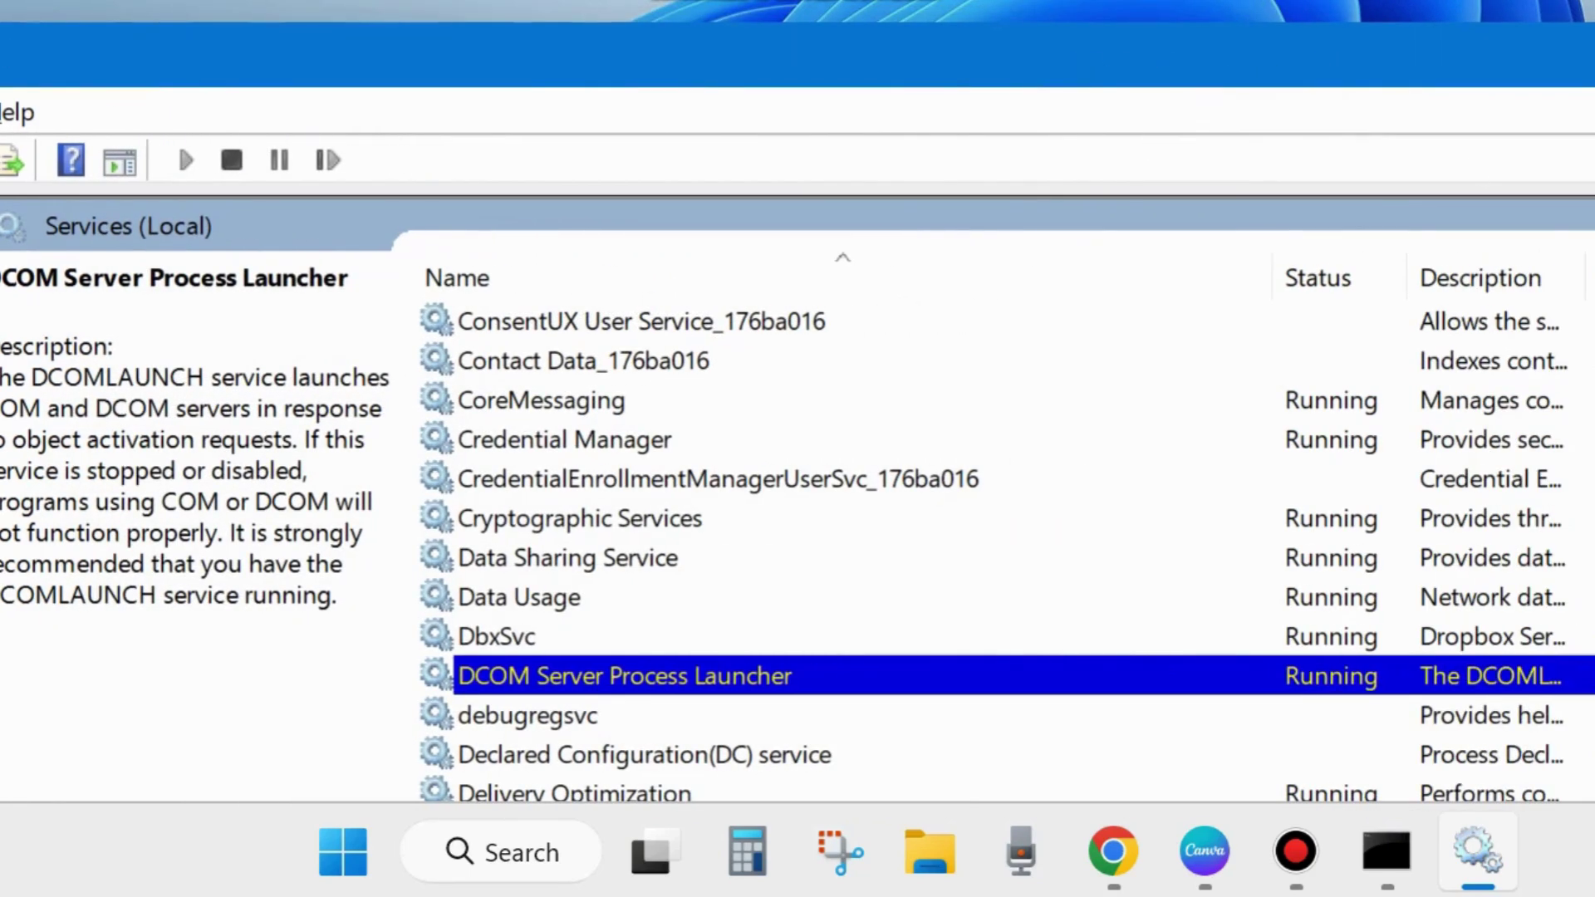
pyautogui.hotkey('alt', 'F4')
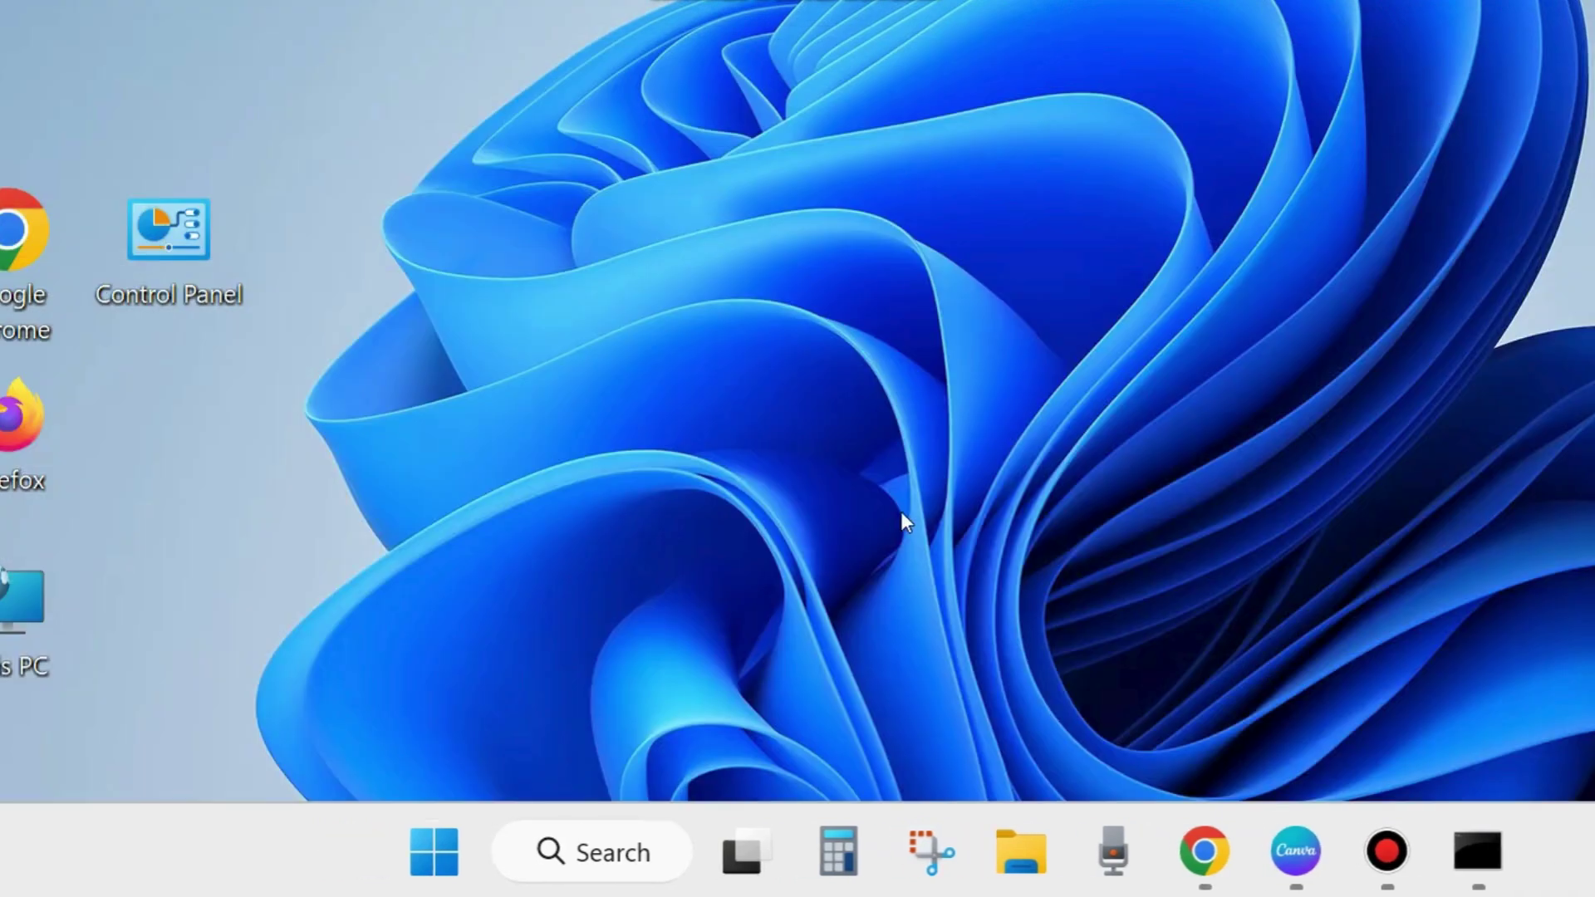
# Search 'store trouble' and open 'Find and fix problems with Microsoft Store Apps'
pyautogui.click(624, 860)
pyautogui.write('st')
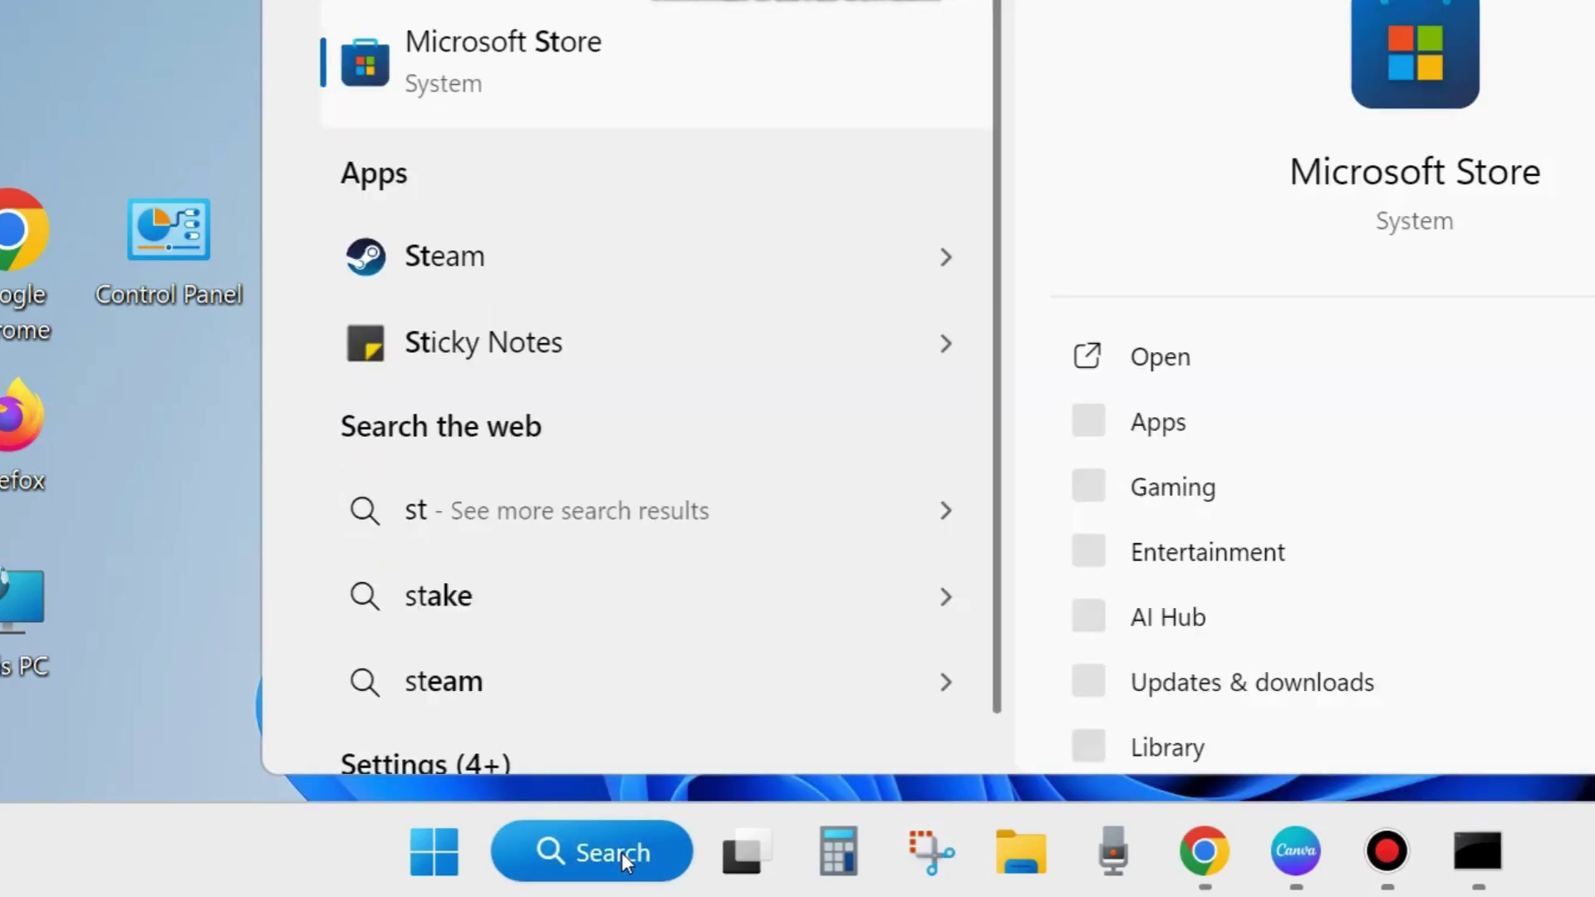
pyautogui.write('ore trouble')
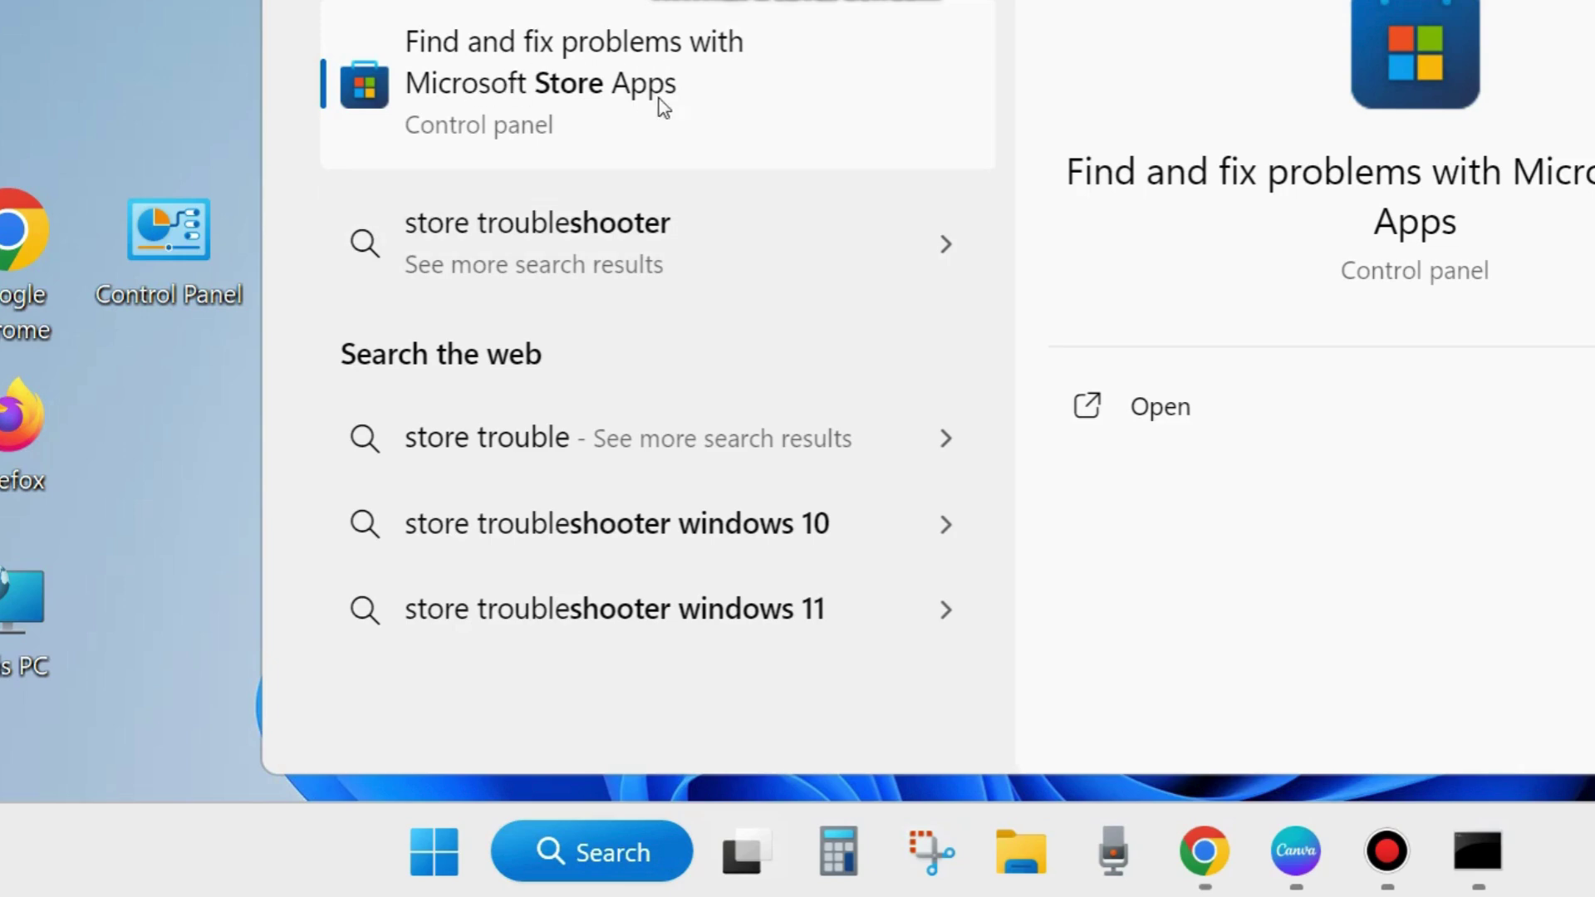
pyautogui.click(1149, 412)
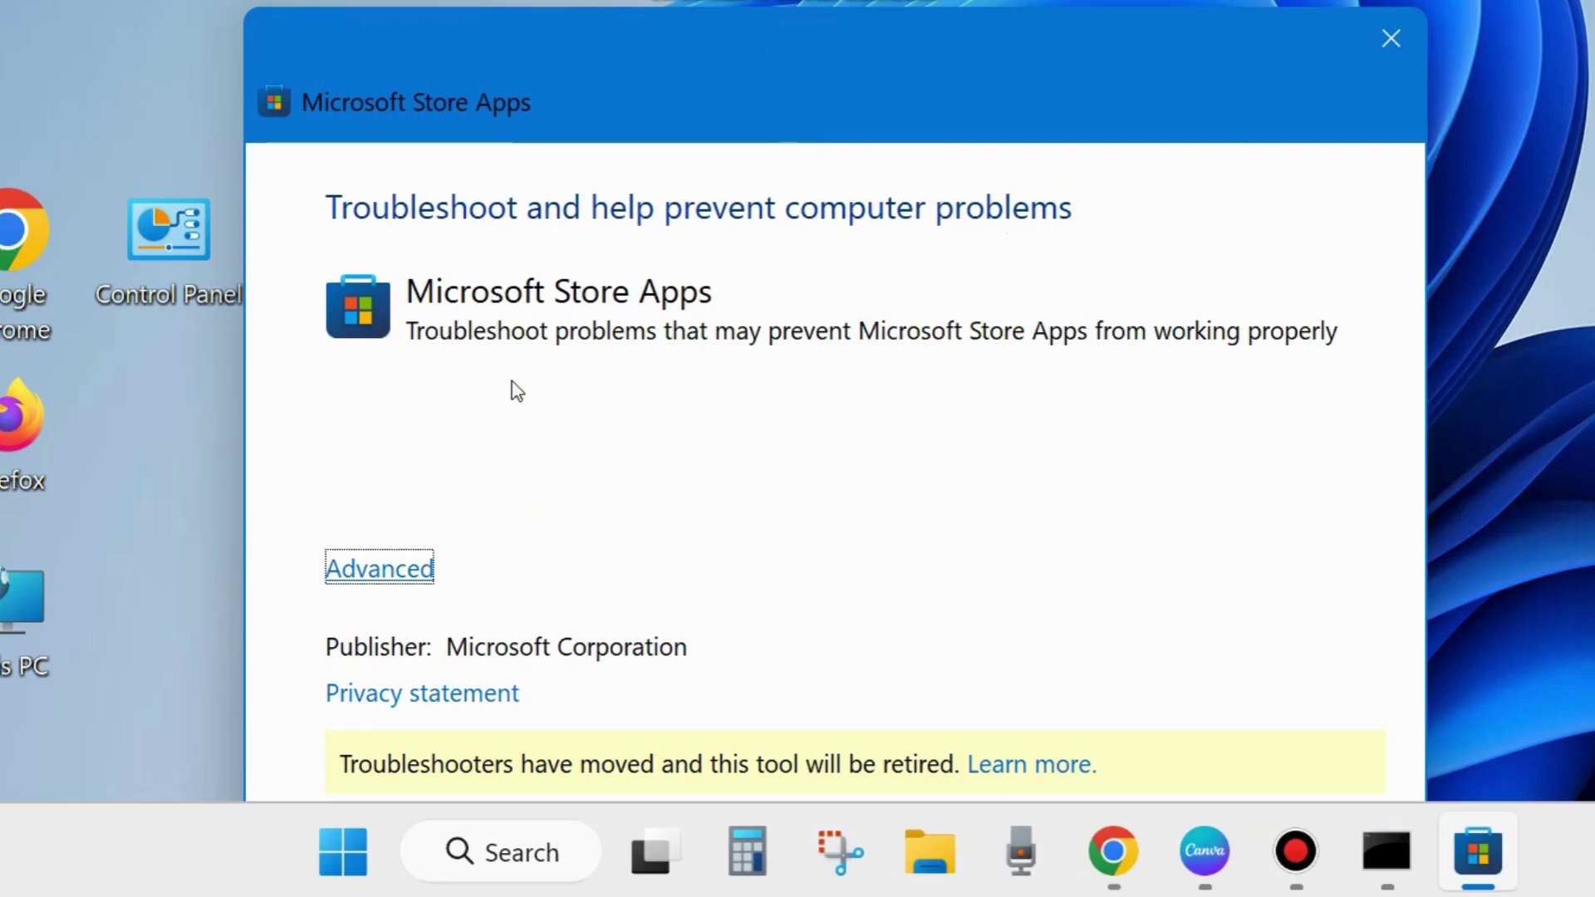
# Run the Store Apps troubleshooter with 'Apply repairs automatically' on, then close it when no problem is identified
pyautogui.click(385, 577)
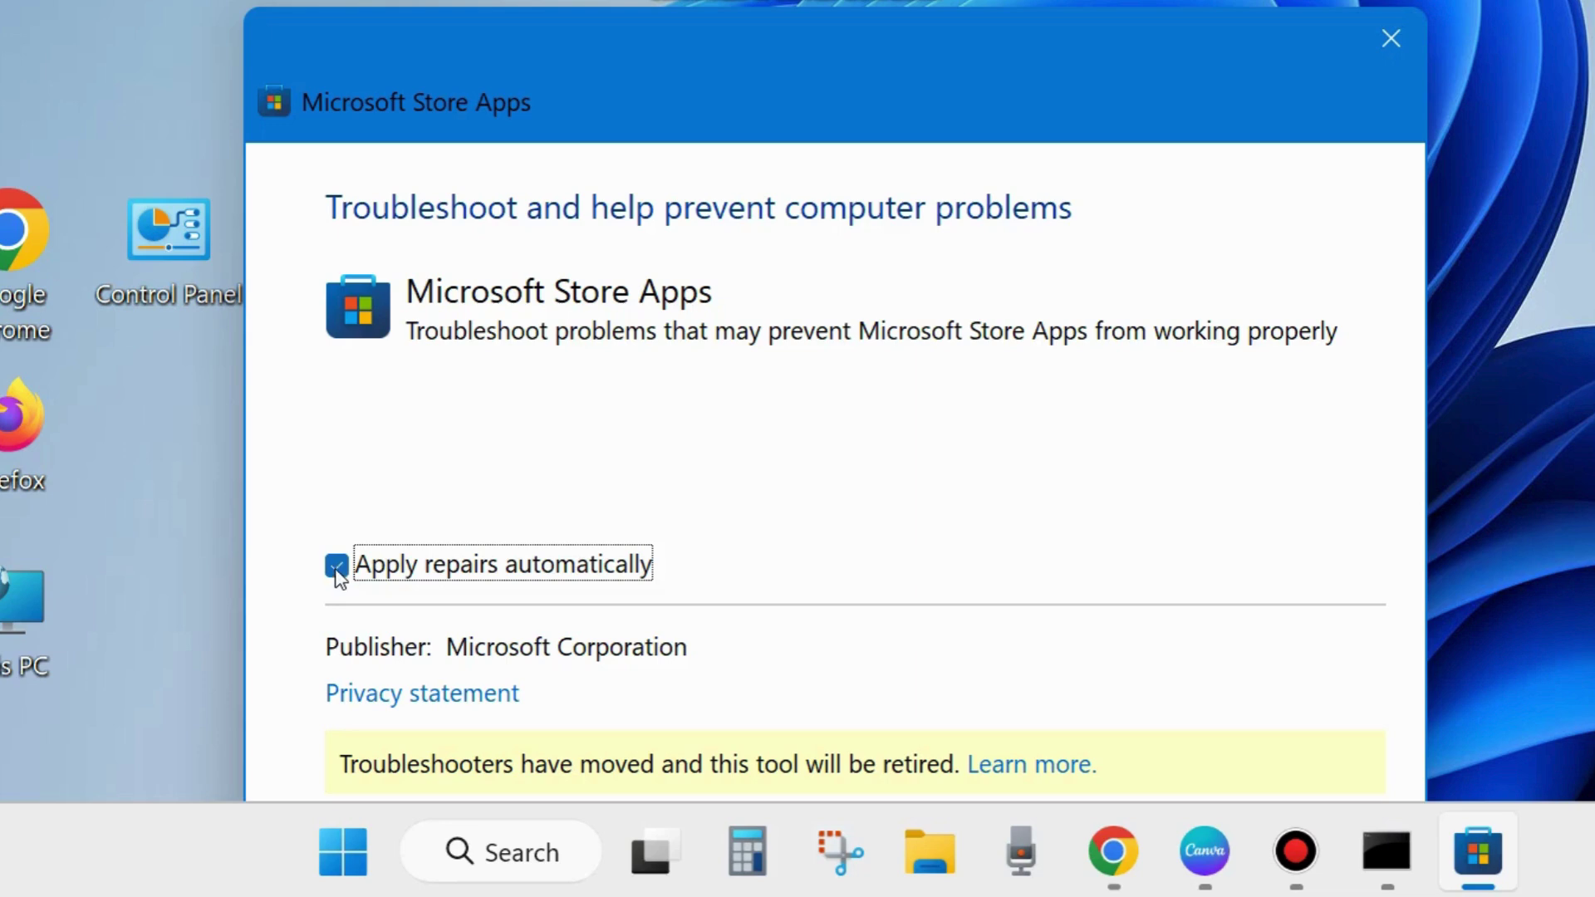
pyautogui.moveTo(755, 97); pyautogui.dragTo(661, 0)
pyautogui.click(1078, 603)
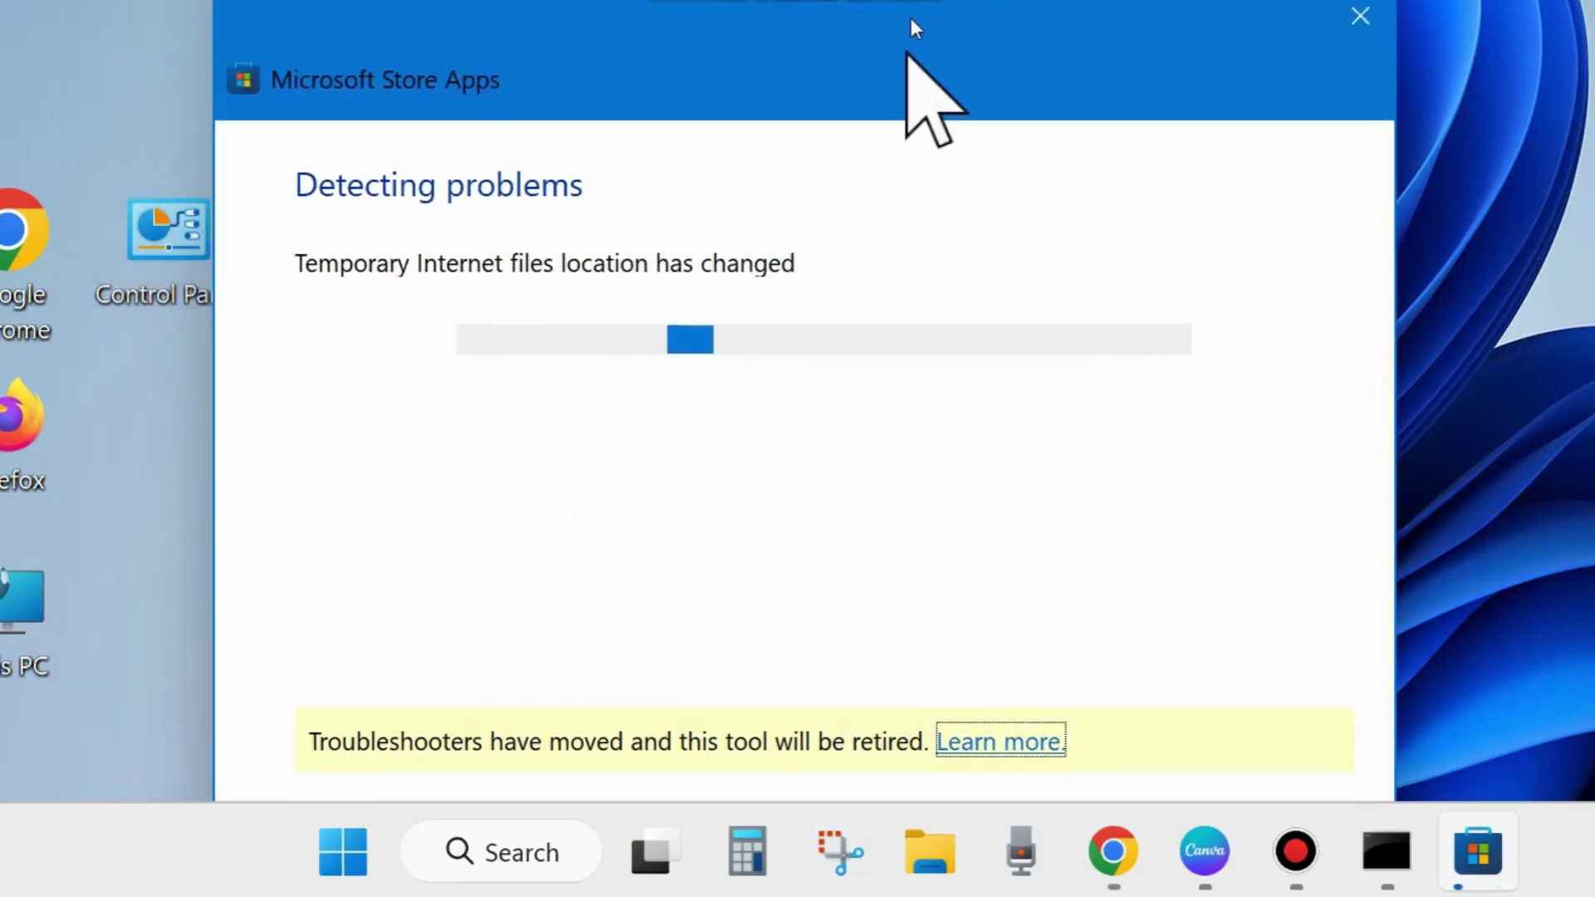
pyautogui.moveTo(910, 18); pyautogui.dragTo(913, 57)
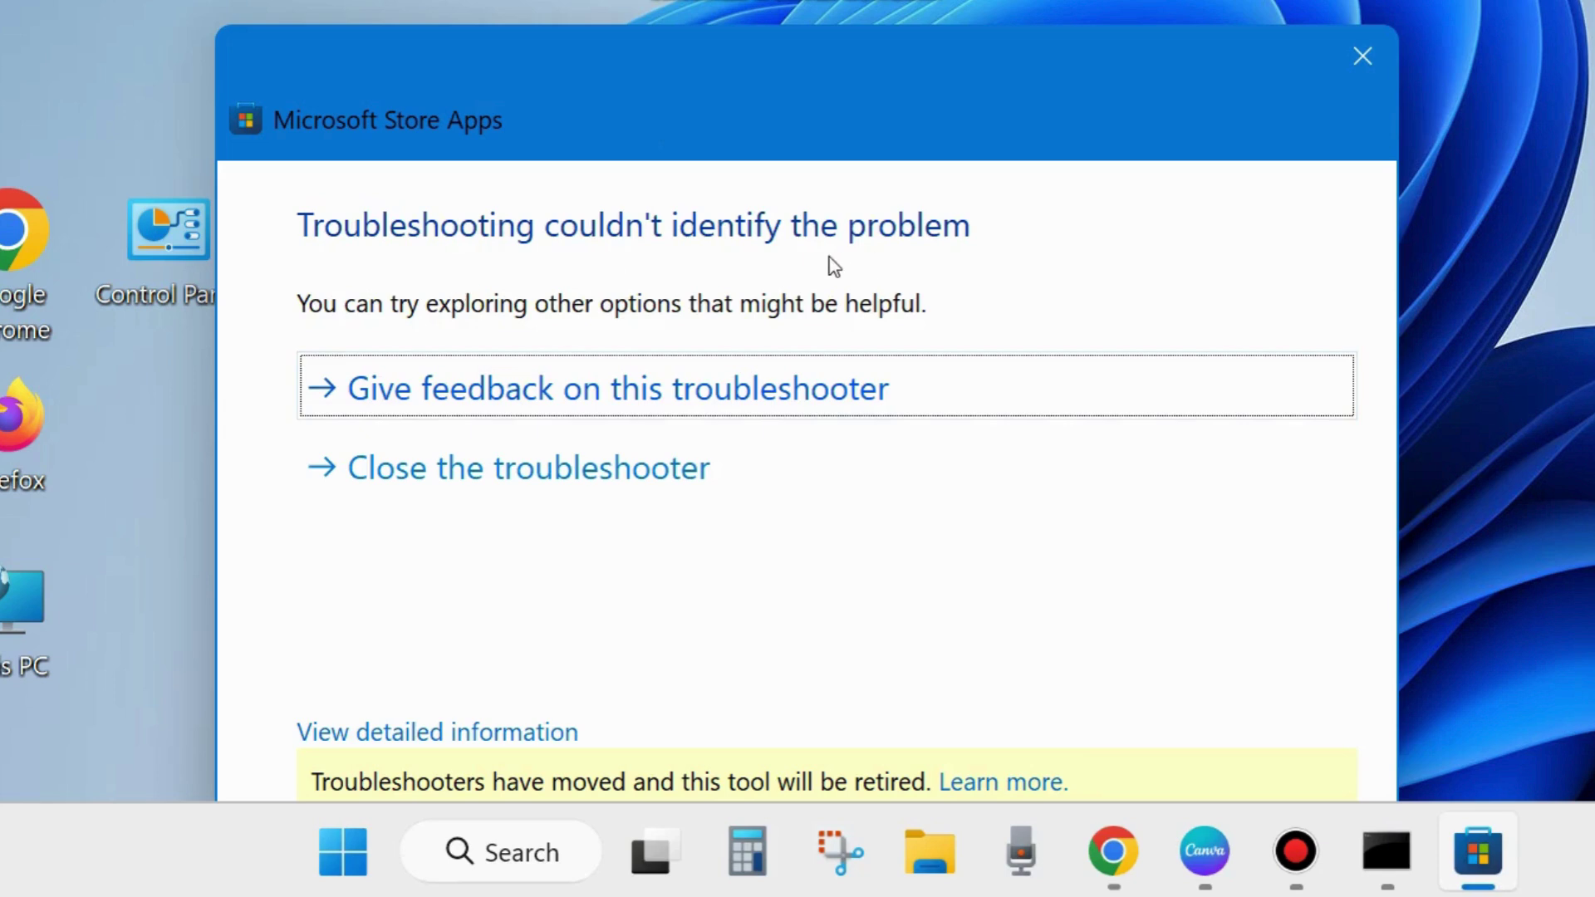
pyautogui.moveTo(757, 117); pyautogui.dragTo(730, 0)
pyautogui.click(1279, 592)
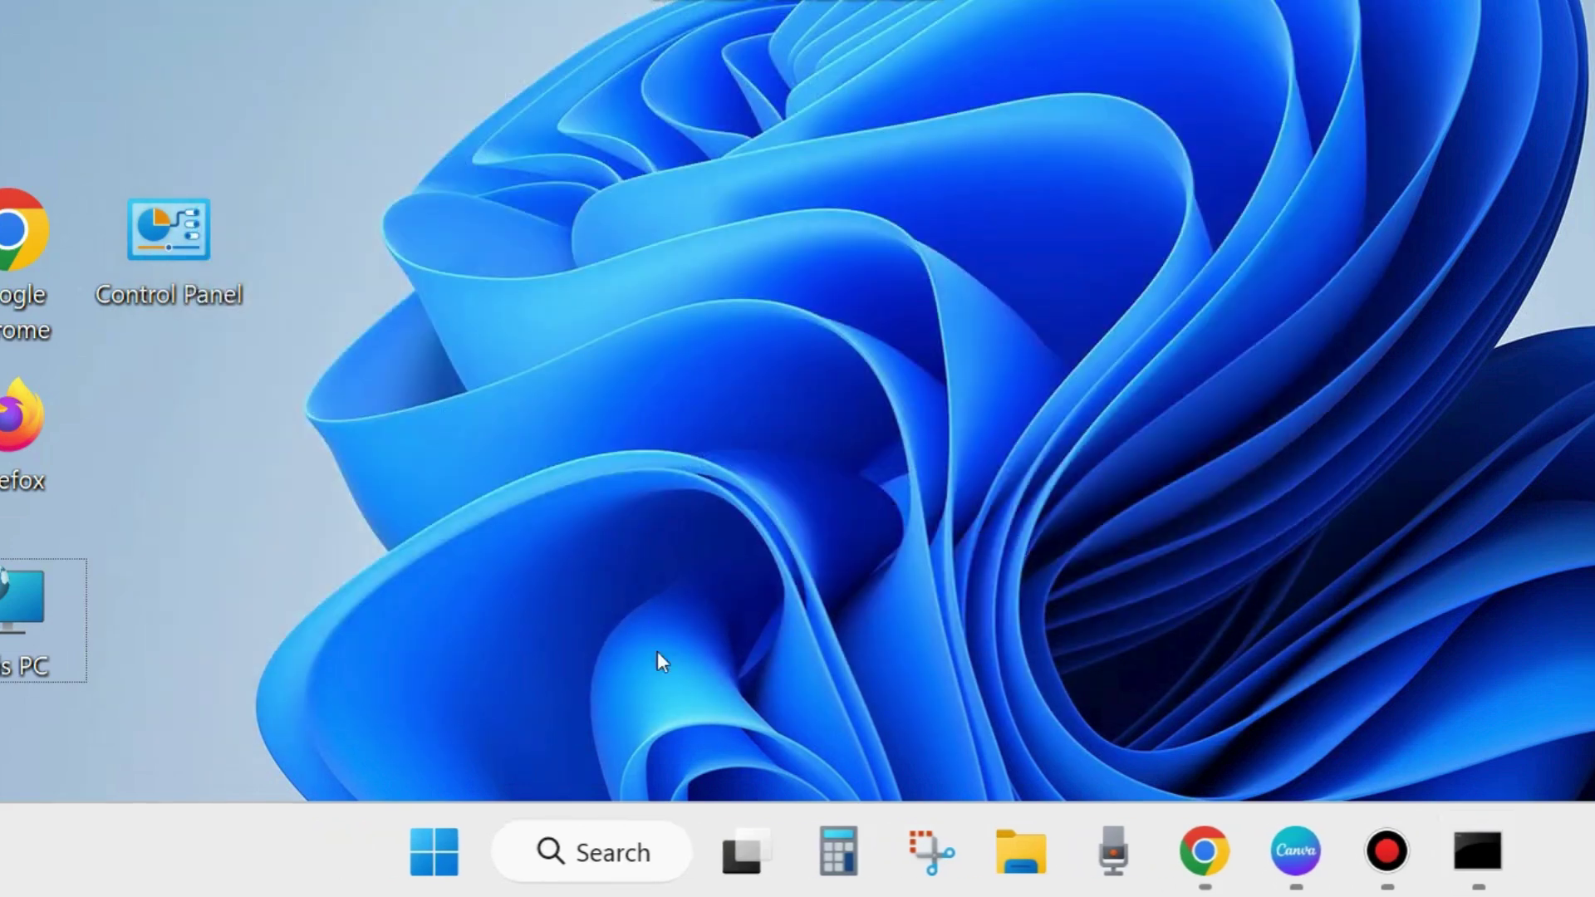
# Search for cmd and run Command Prompt as administrator
pyautogui.click(608, 857)
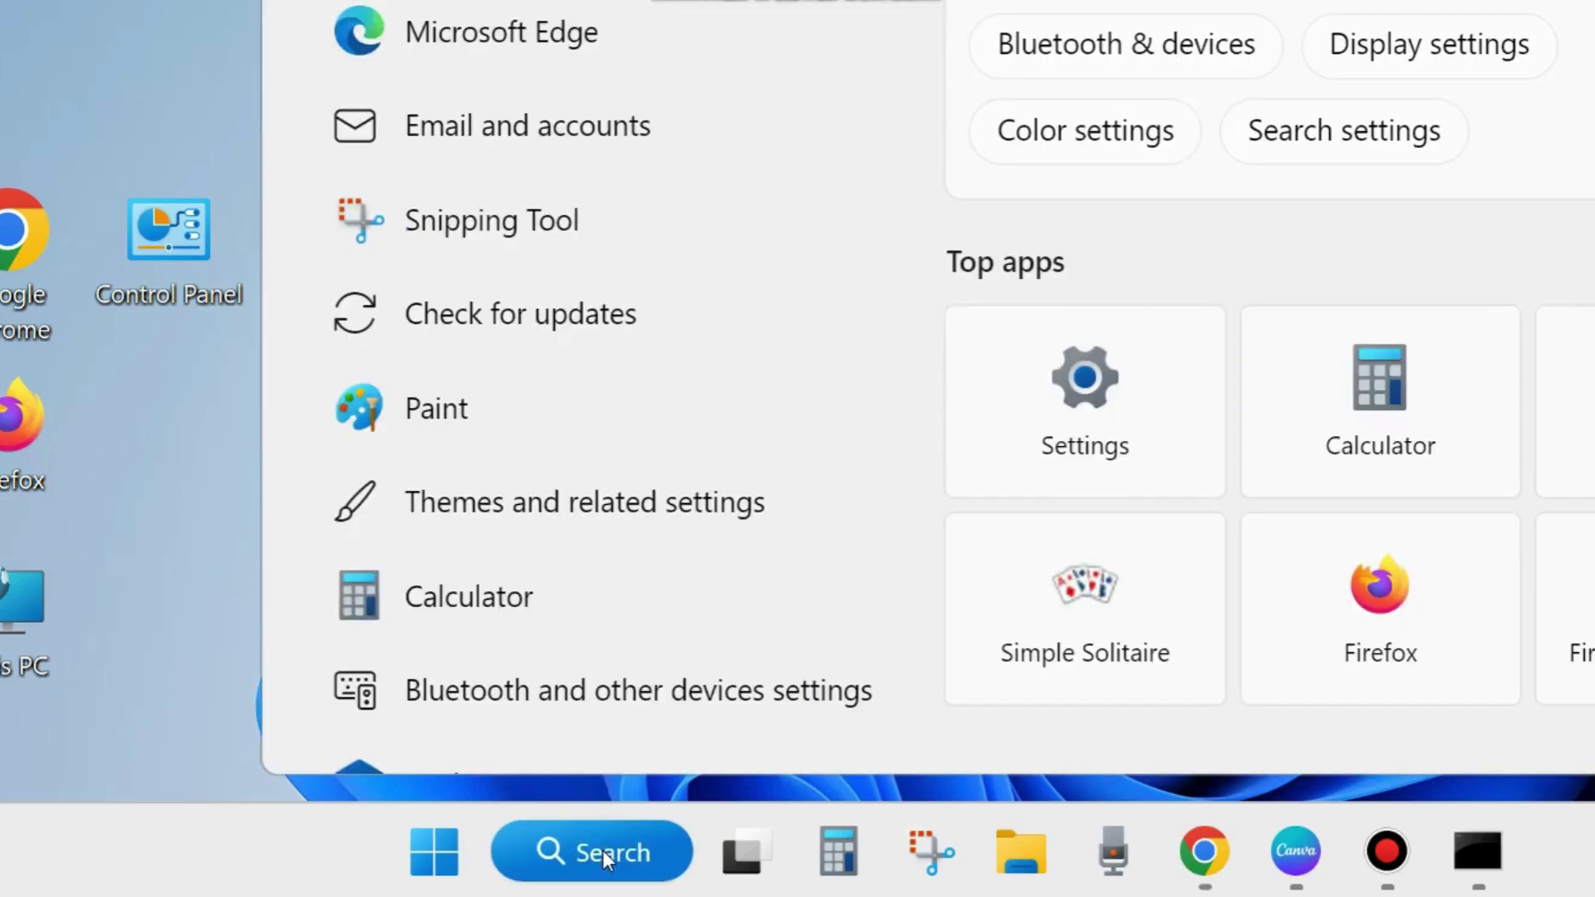
pyautogui.write('cmd')
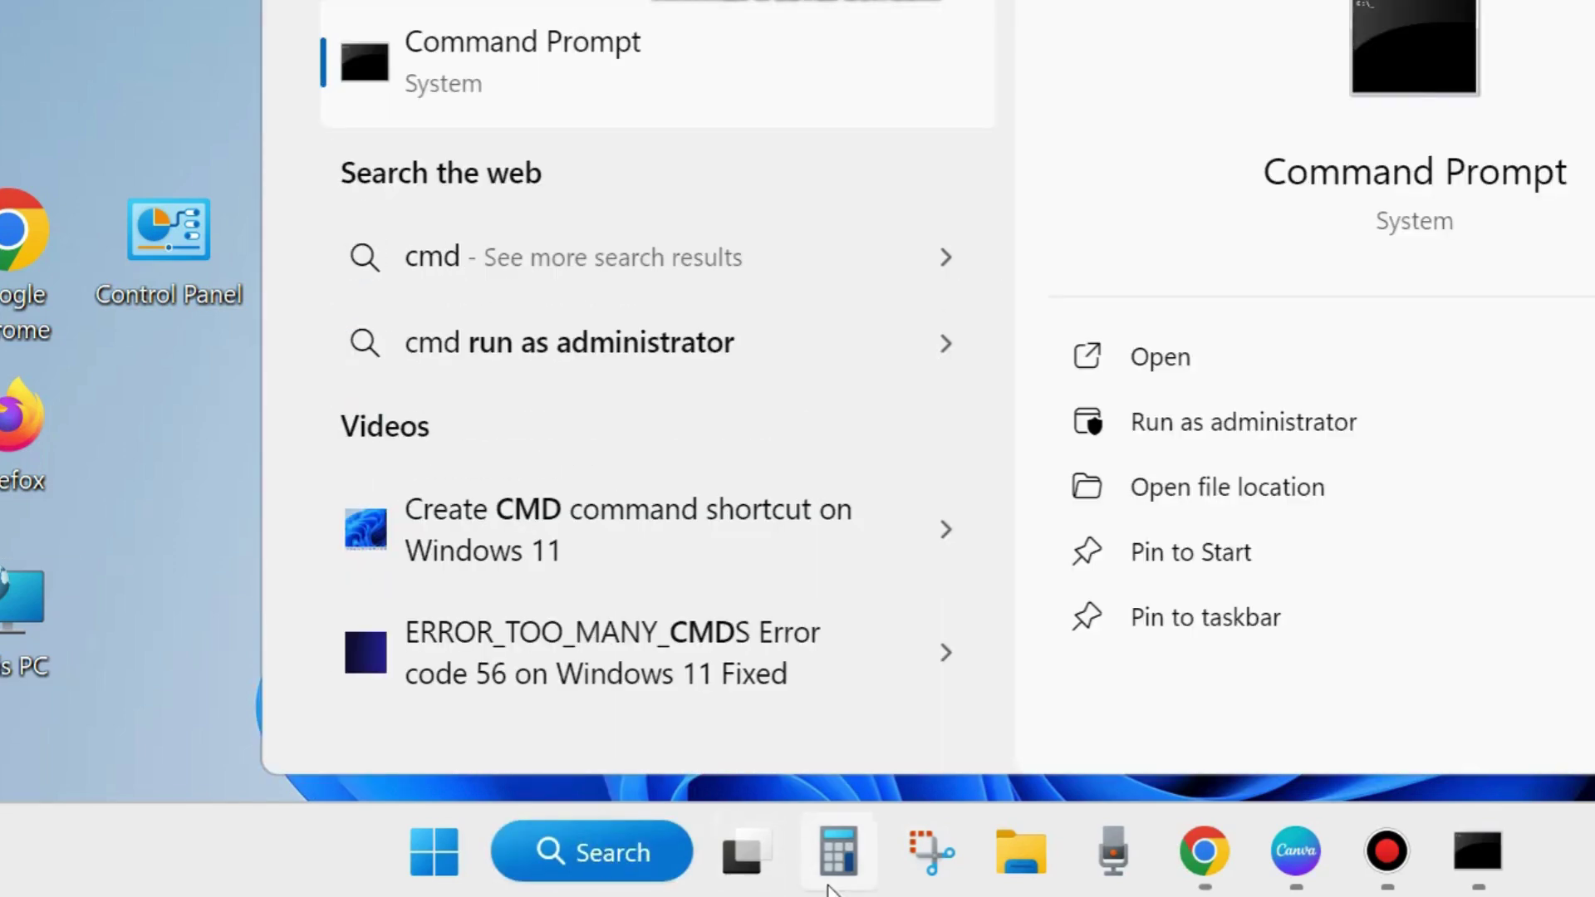
pyautogui.click(1232, 440)
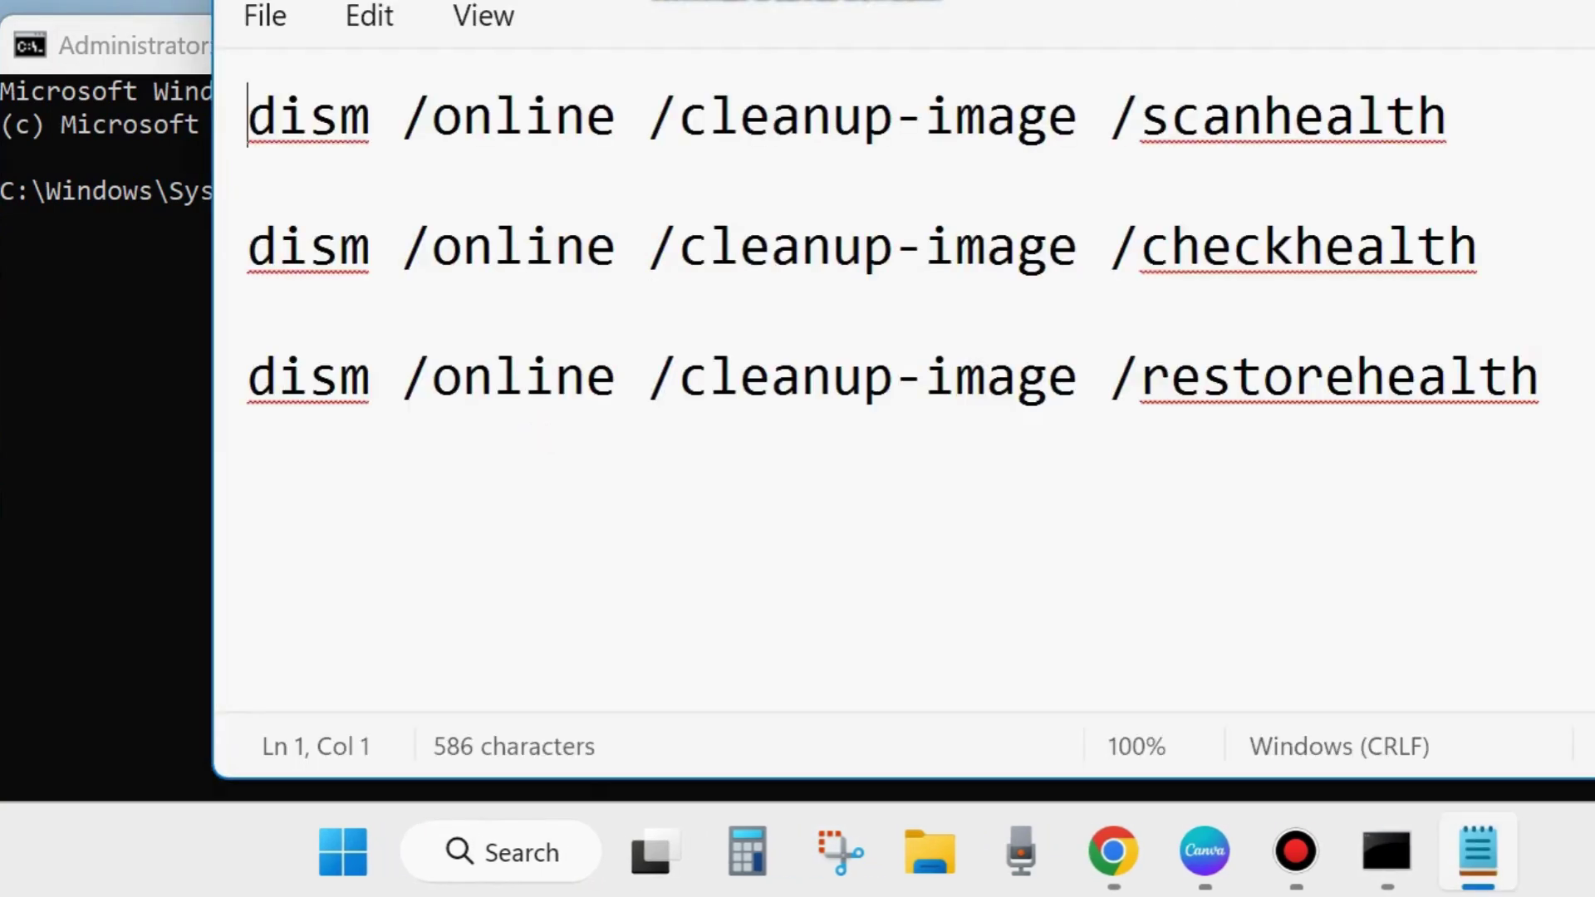
# Move Notepad over Command Prompt and select the DISM scanhealth, checkhealth and restorehealth lines in turn
pyautogui.moveTo(1355, 4); pyautogui.dragTo(1212, 293)
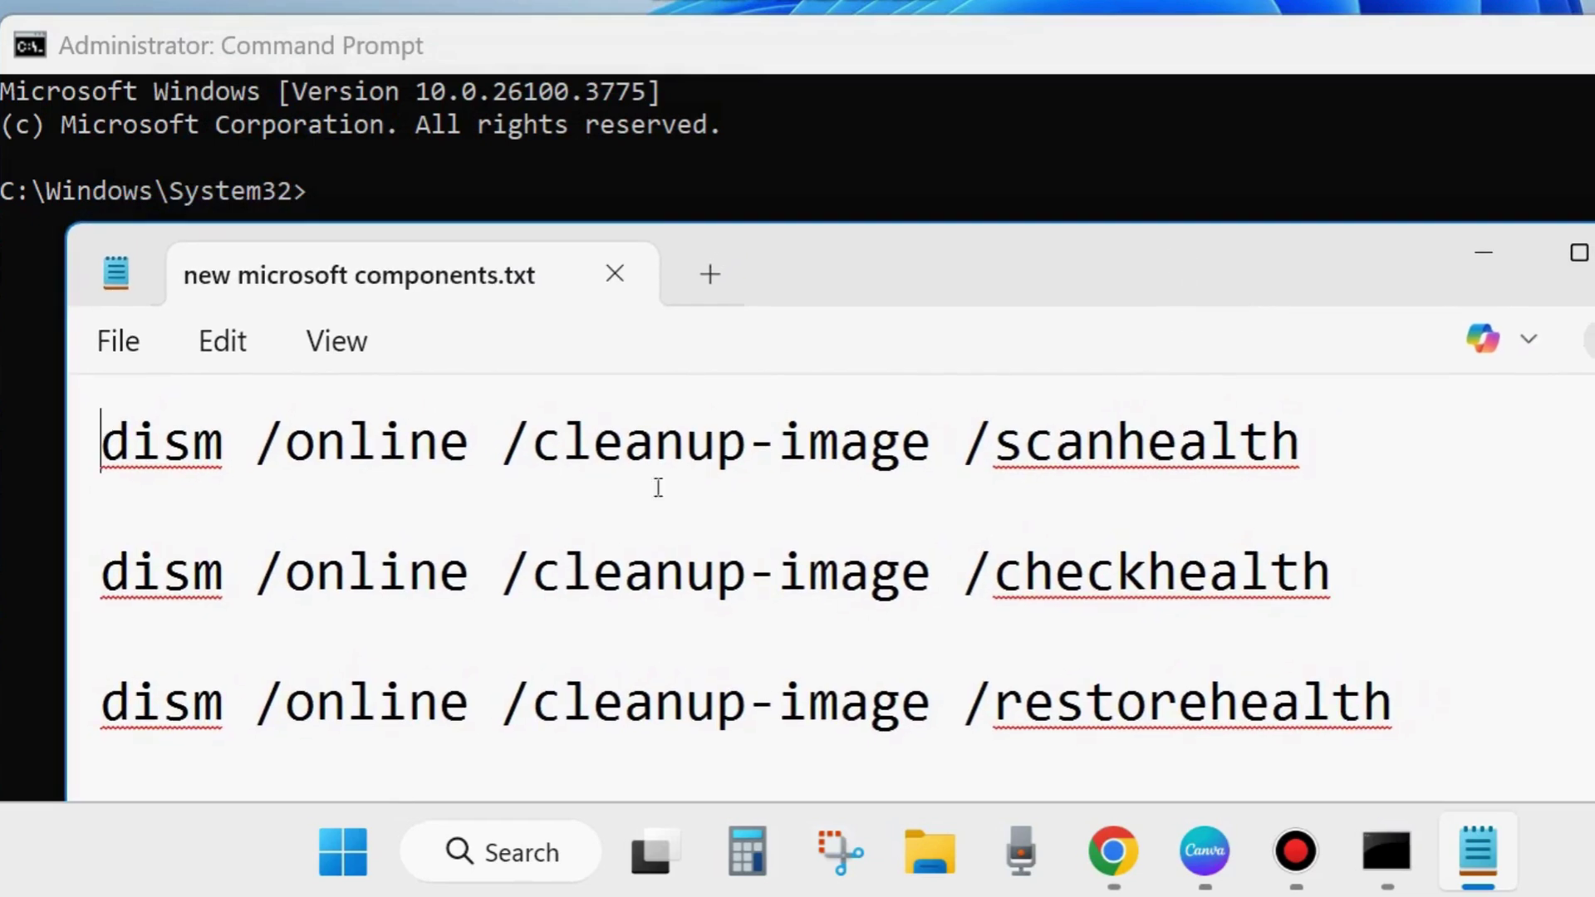
pyautogui.click(87, 468)
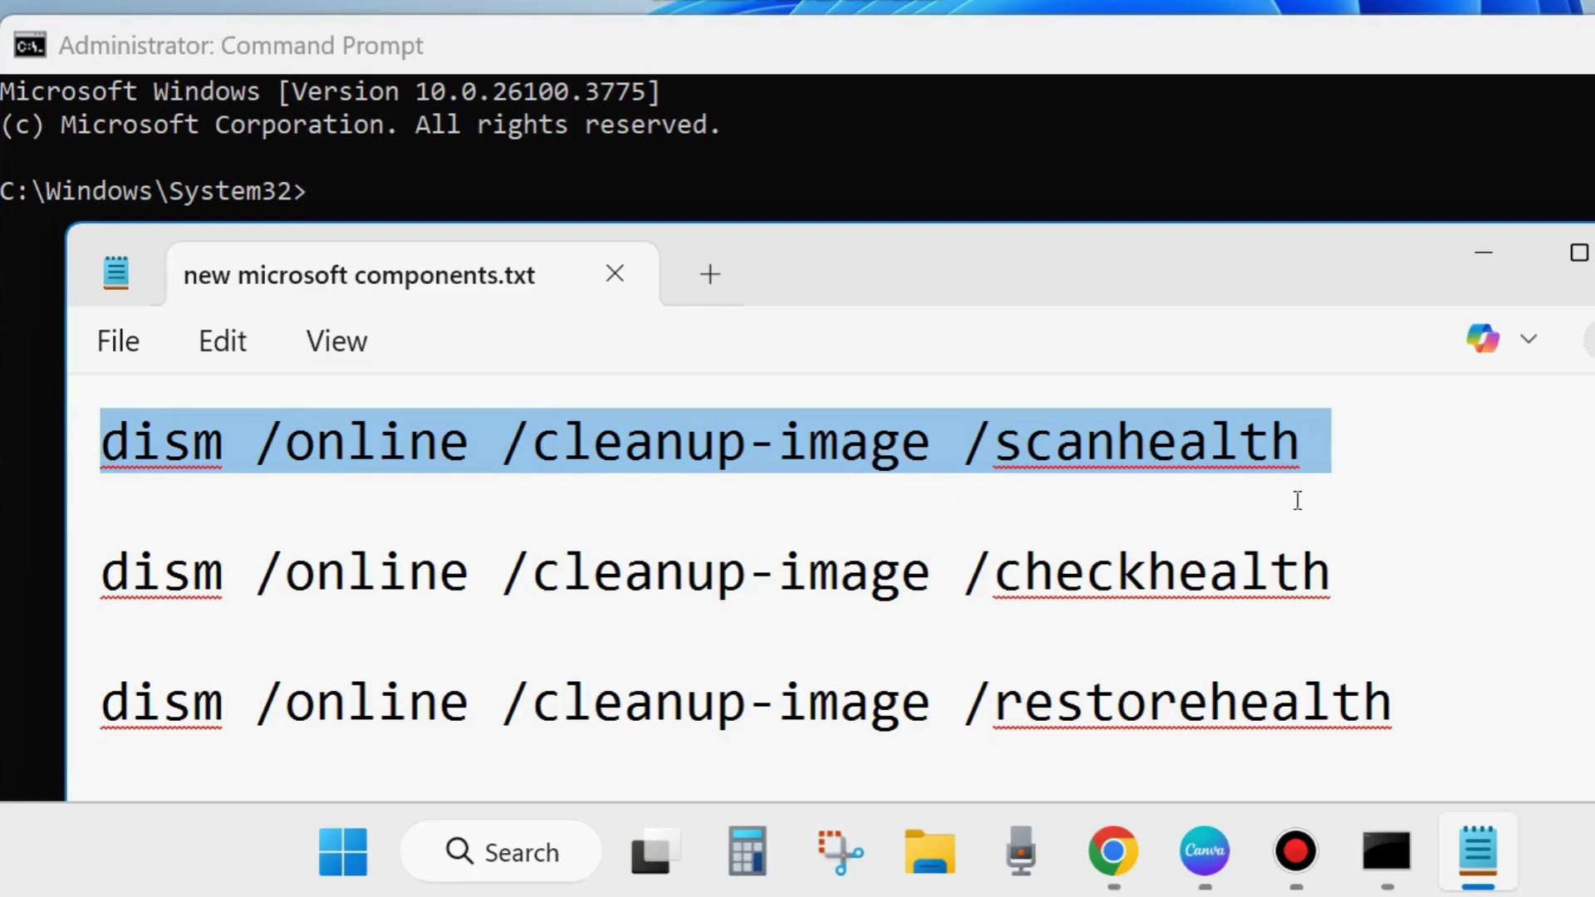
pyautogui.click(70, 590)
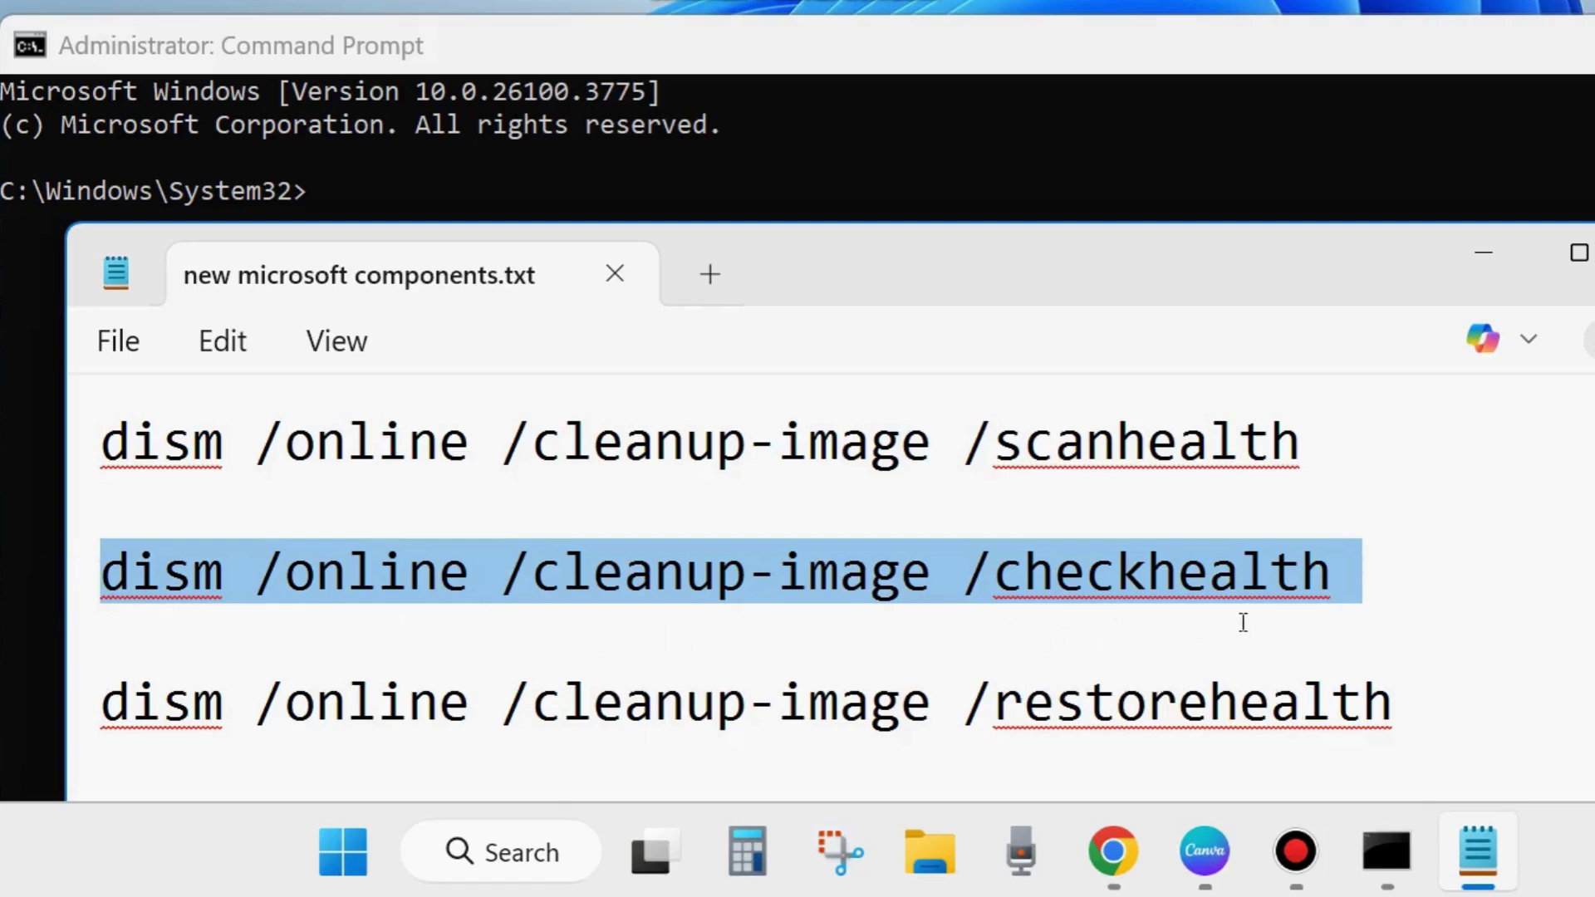
pyautogui.click(83, 737)
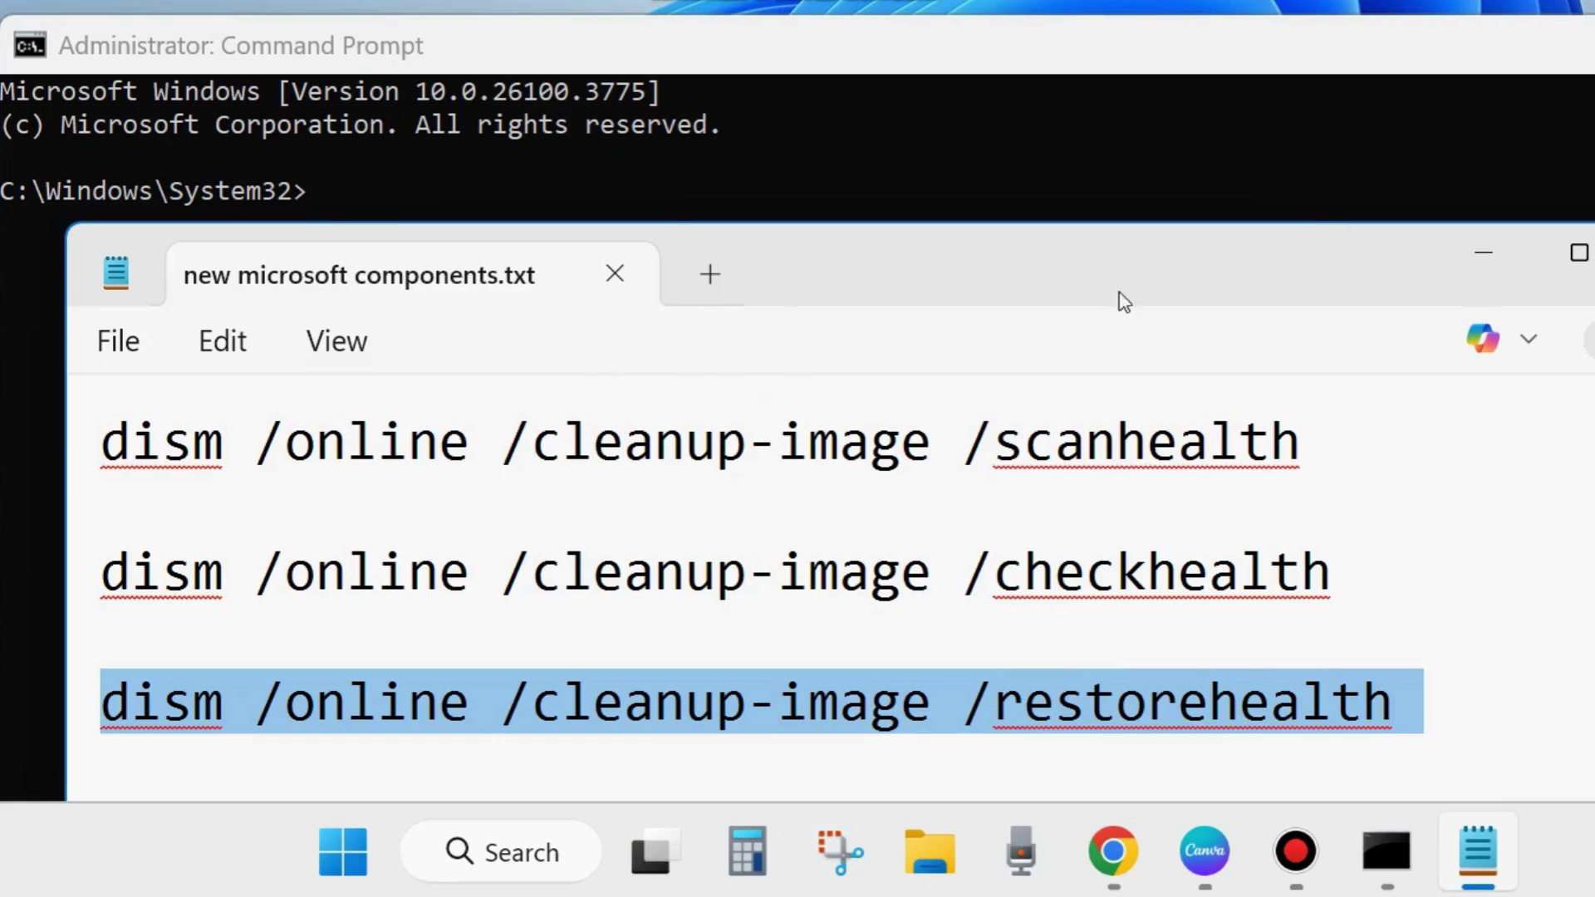
# Minimise Notepad and enter sfc /scannow in the administrator Command Prompt
pyautogui.click(1483, 260)
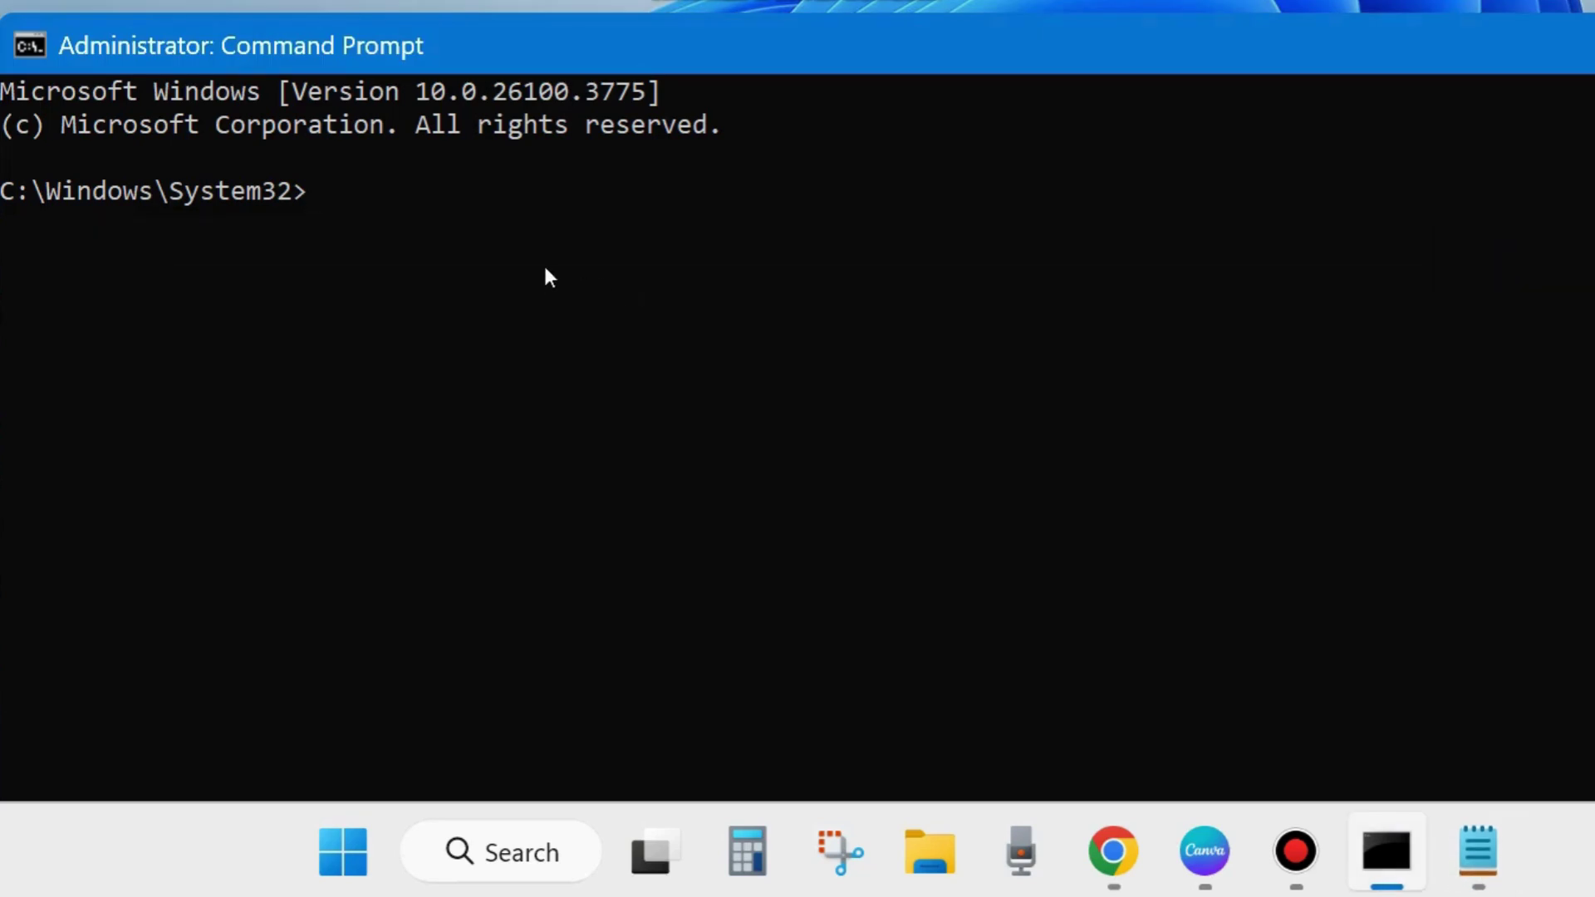
pyautogui.write('sfc /scan')
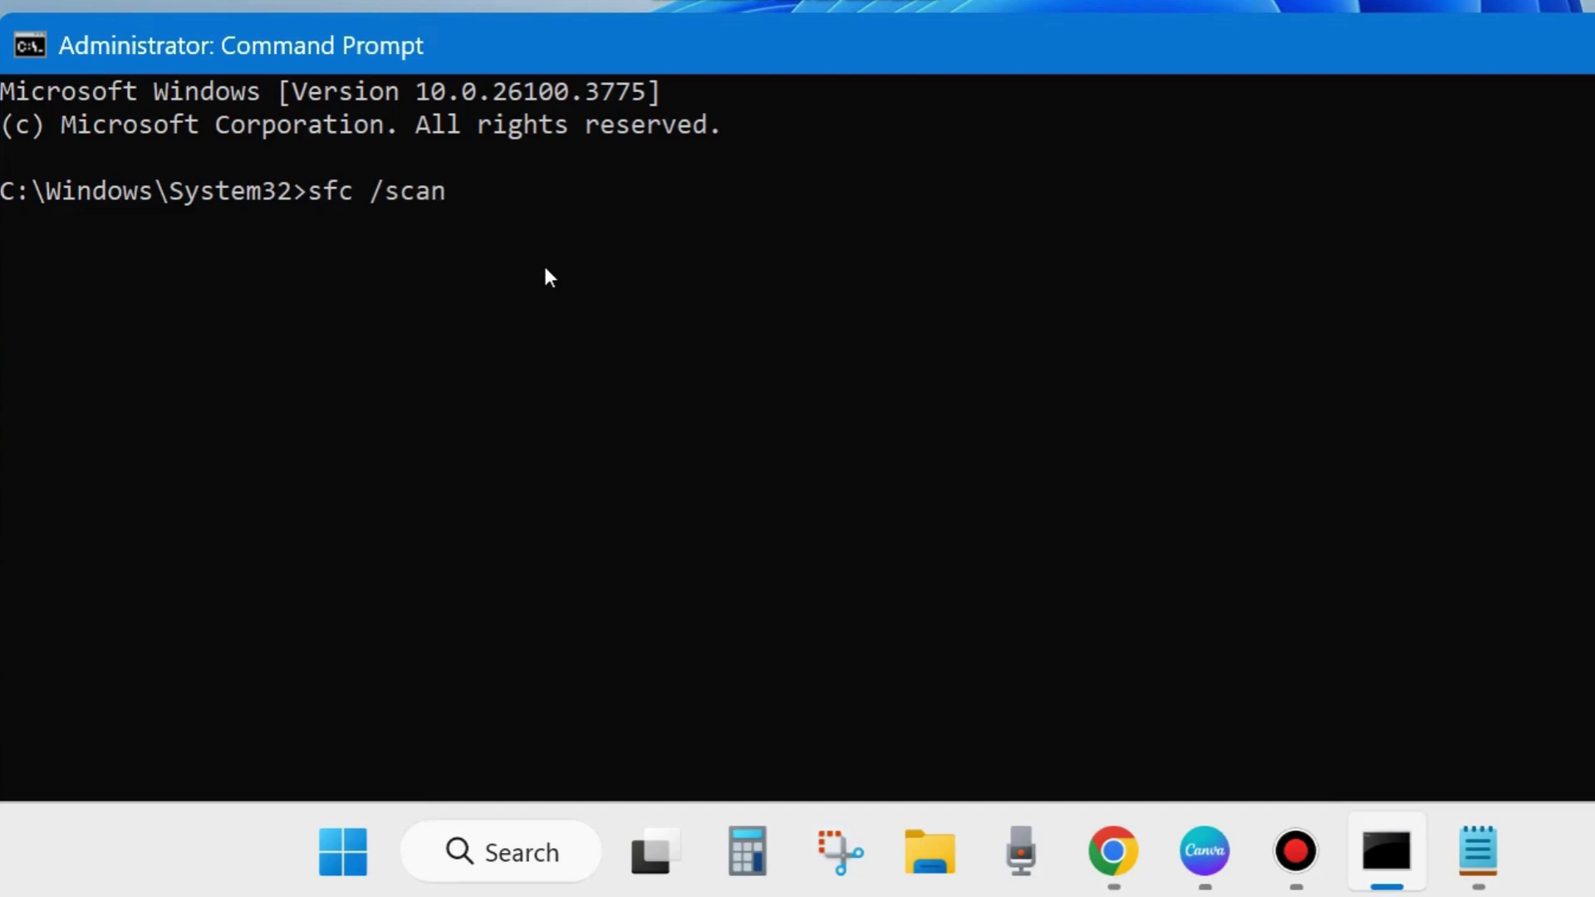
pyautogui.write('now')
# Show the desktop with Win+D, check the Restart option under Shut down or sign out, then dismiss it without restarting
pyautogui.press('super+d')
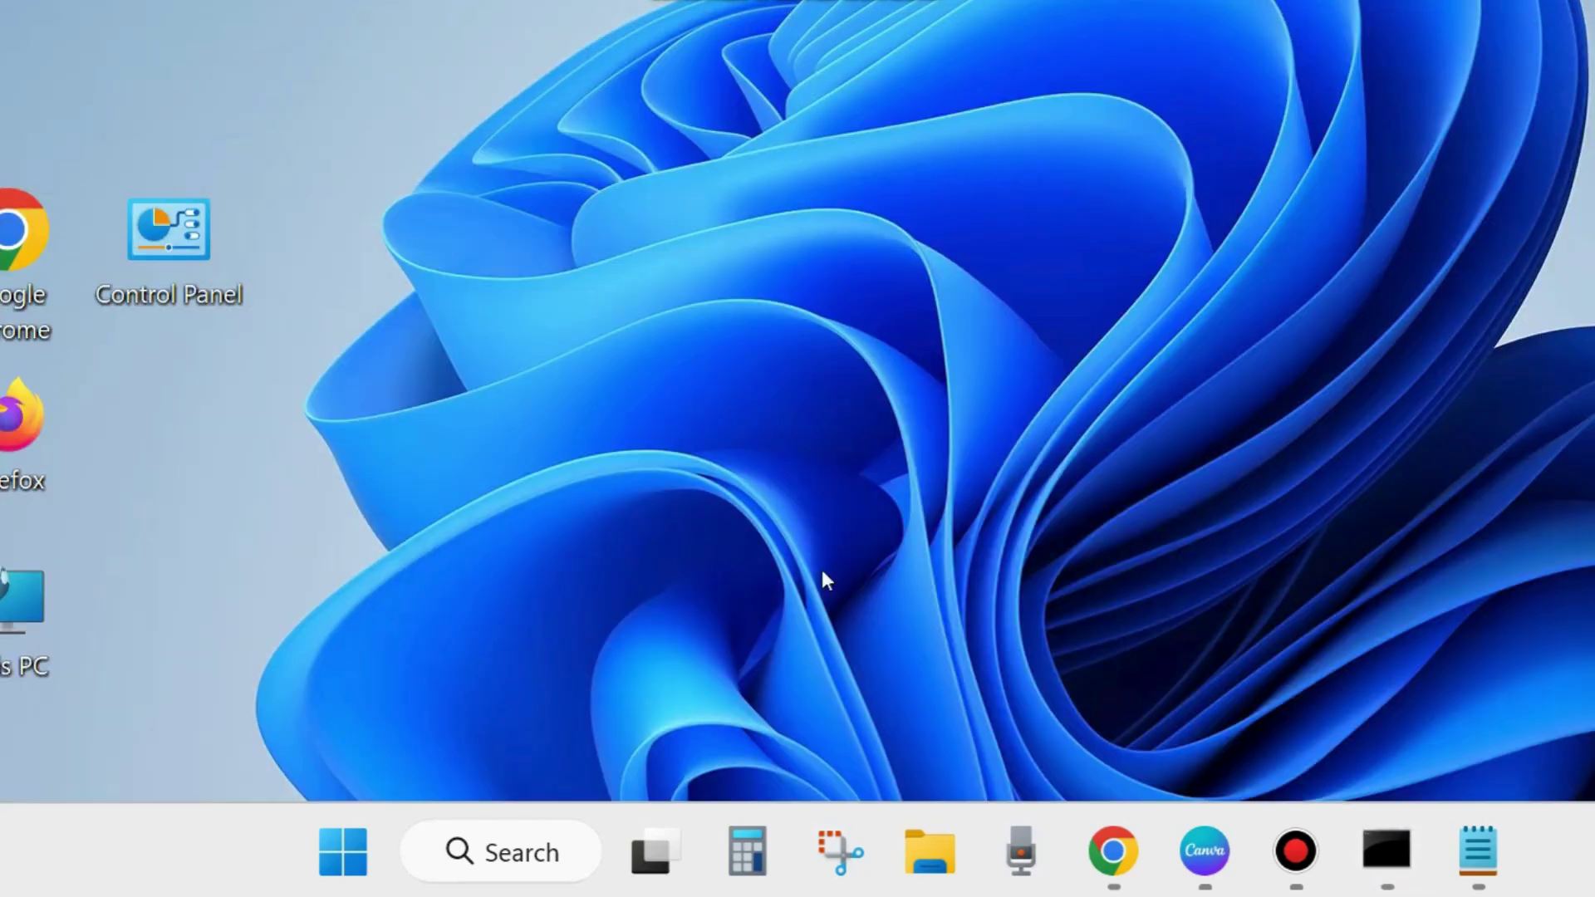
pyautogui.rightClick(334, 839)
pyautogui.moveTo(391, 735)
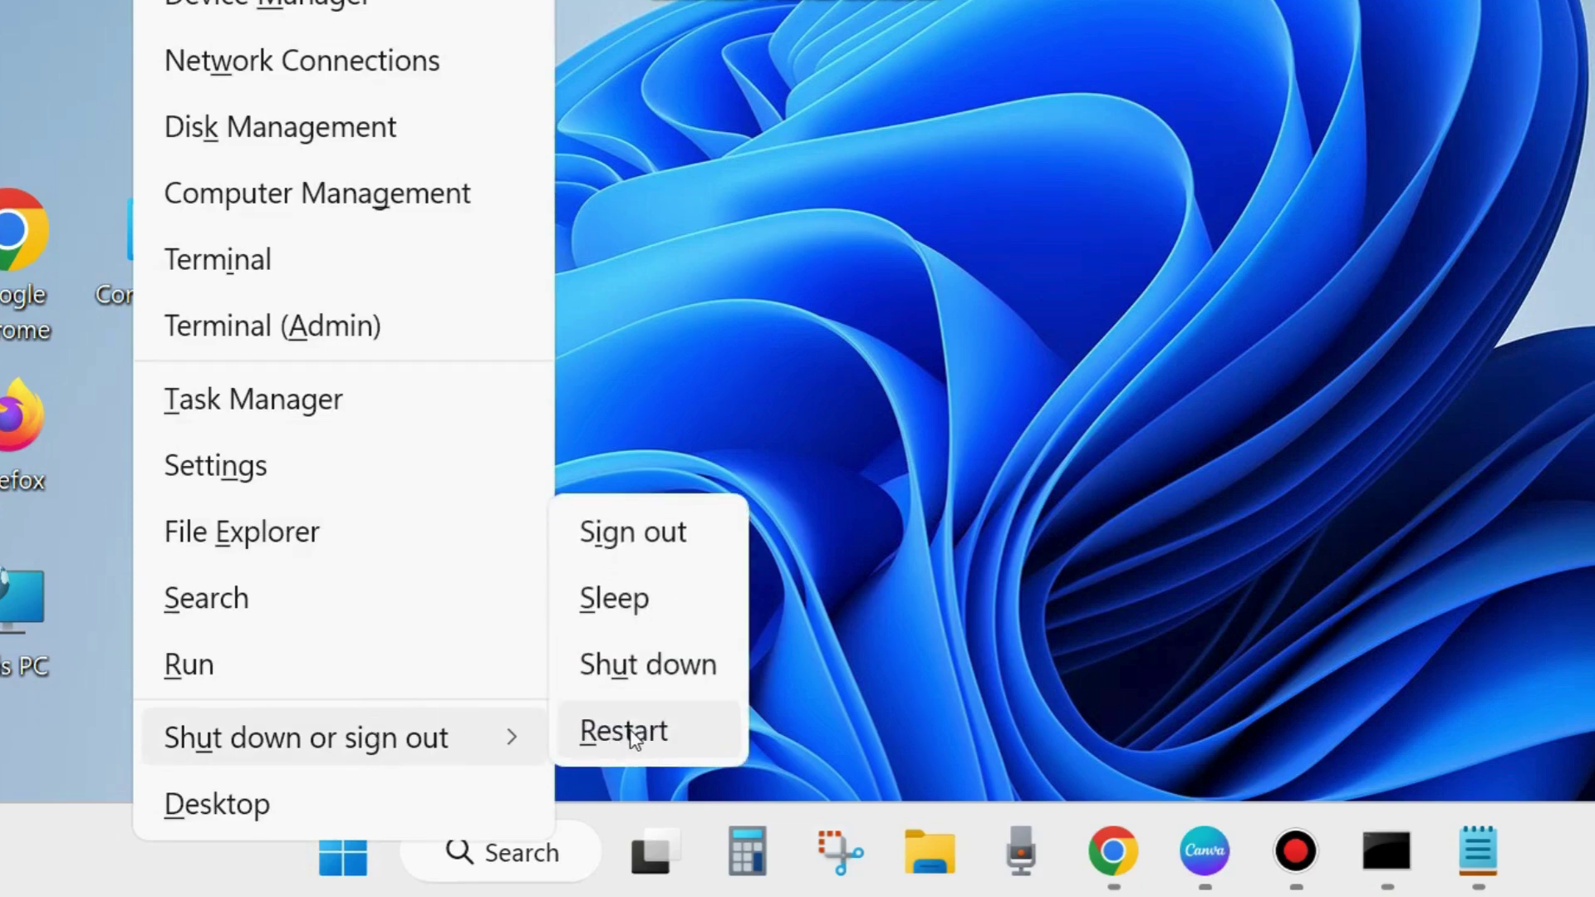
pyautogui.click(1050, 447)
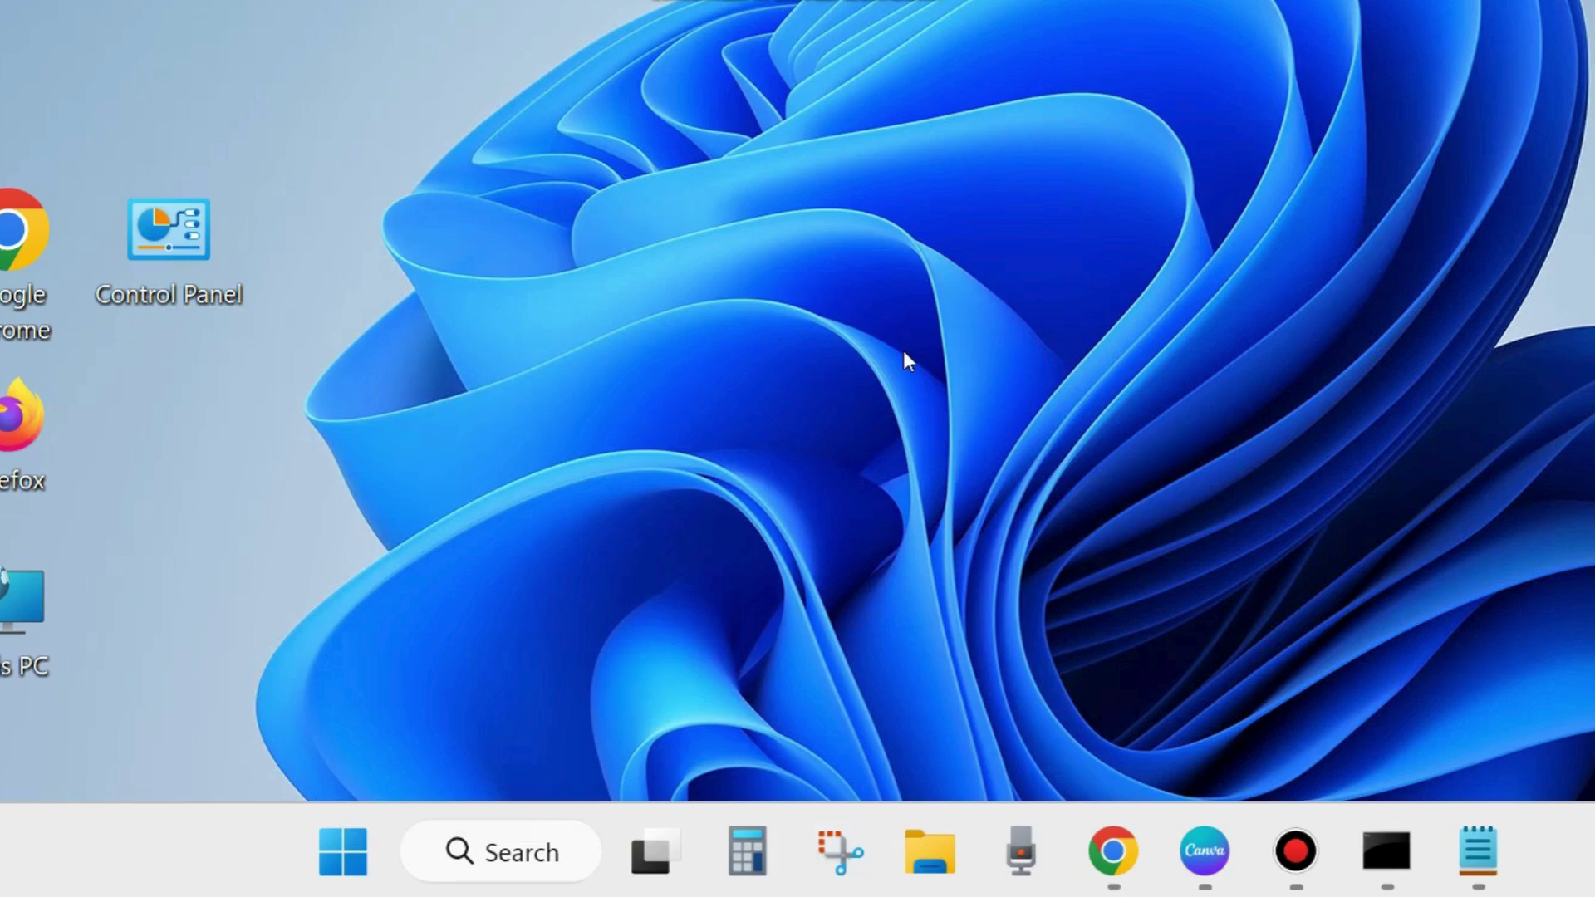
# Open Run from the Start right-click menu, centre it, and enter msconfig
pyautogui.rightClick(350, 844)
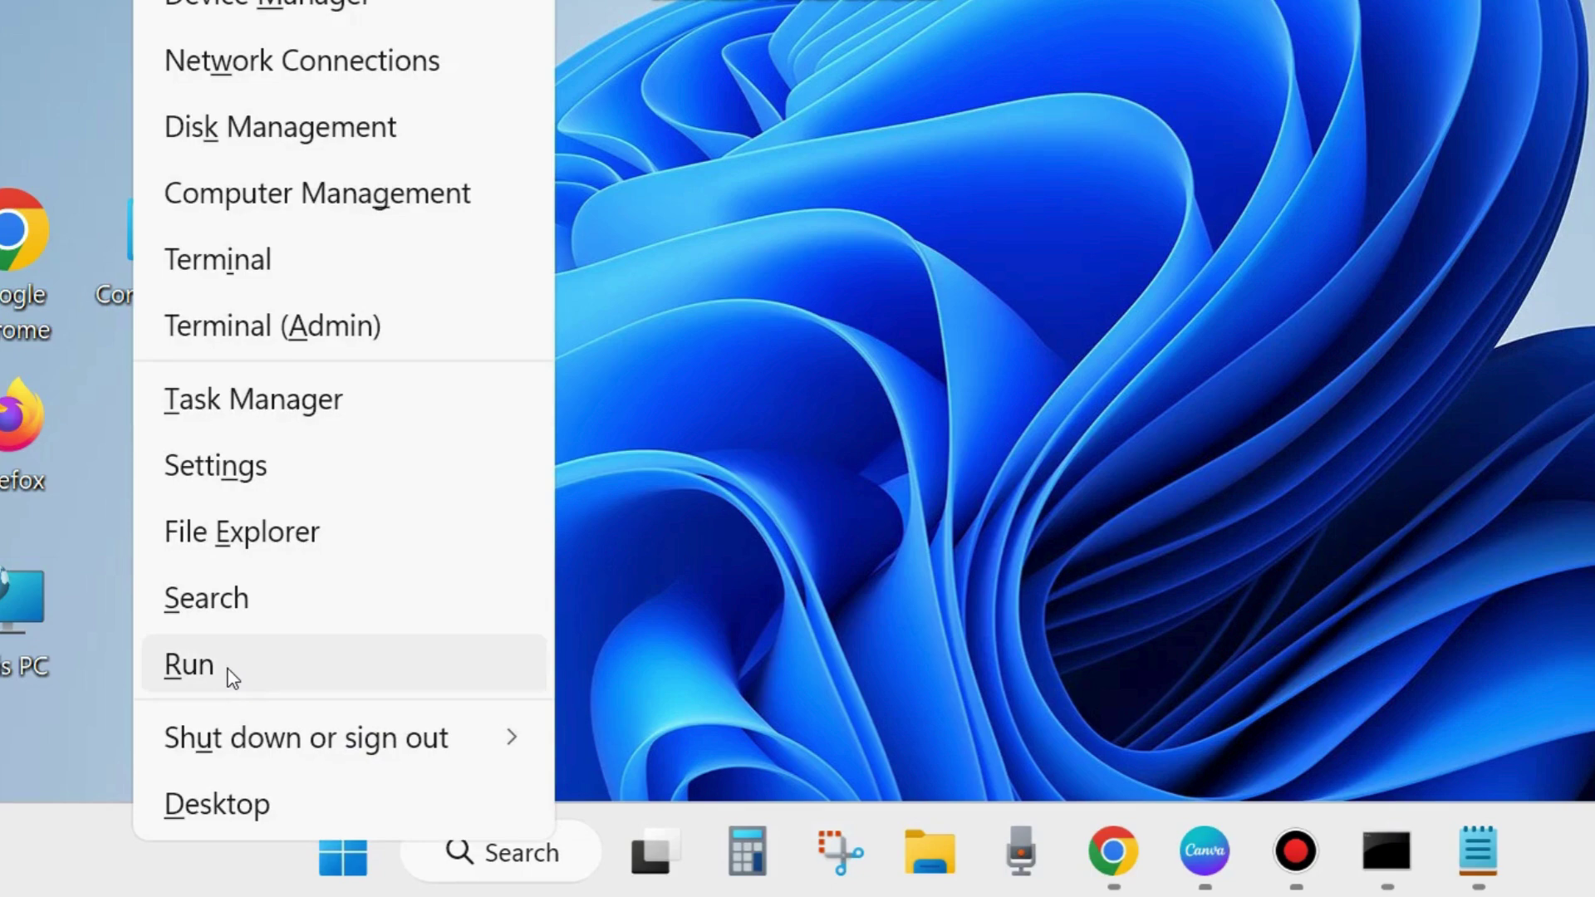
pyautogui.click(229, 673)
pyautogui.moveTo(307, 345); pyautogui.dragTo(714, 138)
pyautogui.write('msc')
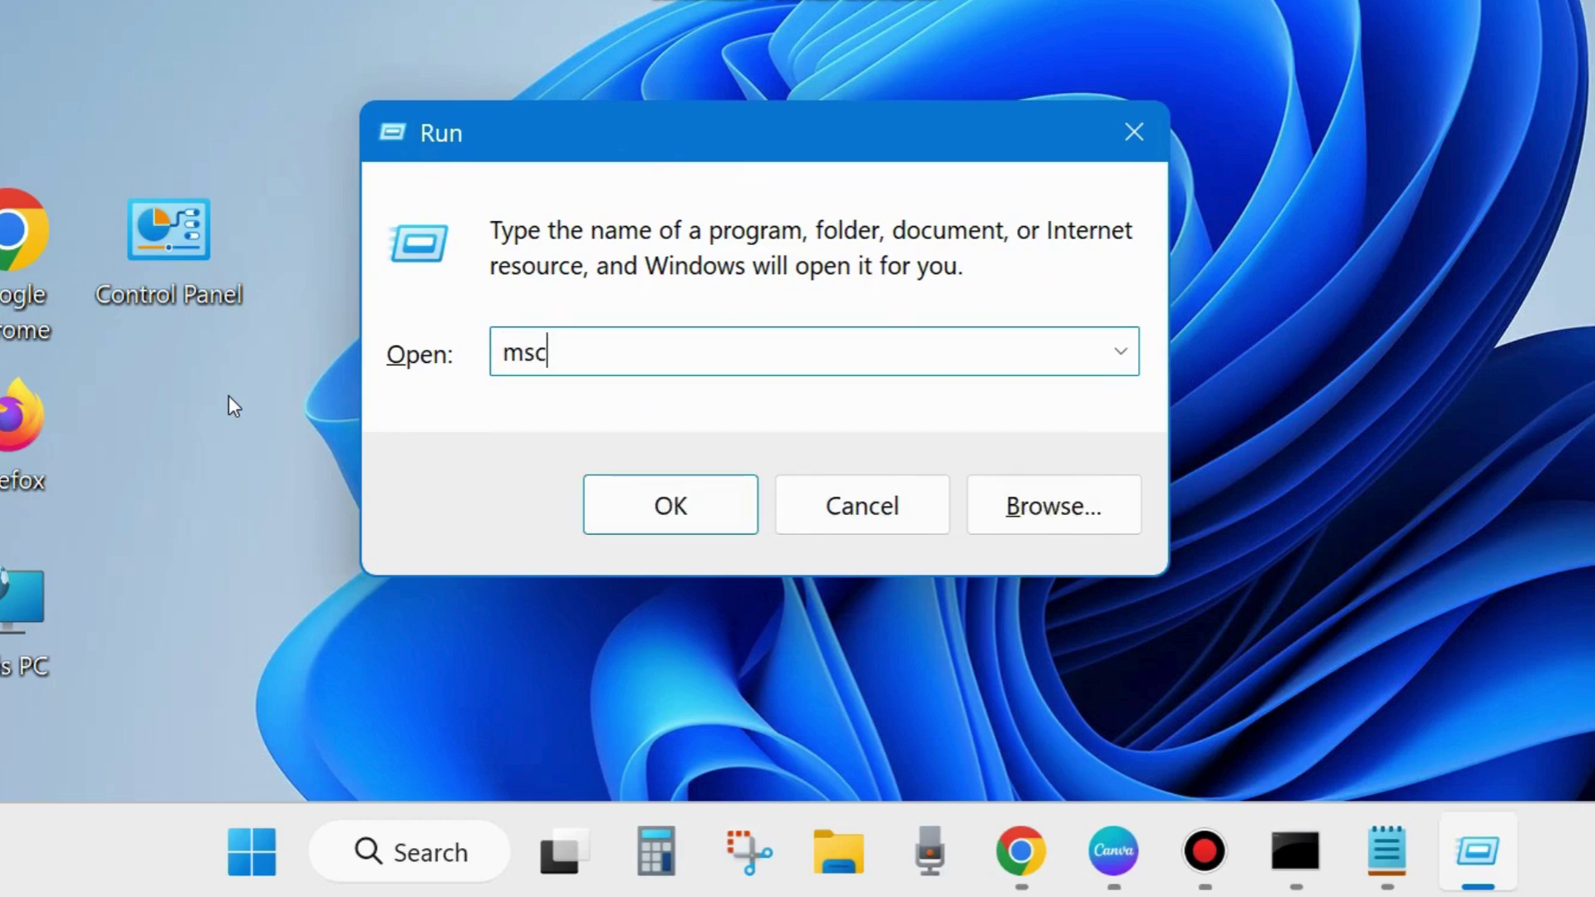
pyautogui.write('onfig')
# Launch System Configuration and check 'Hide all Microsoft services' on the Services tab
pyautogui.click(671, 519)
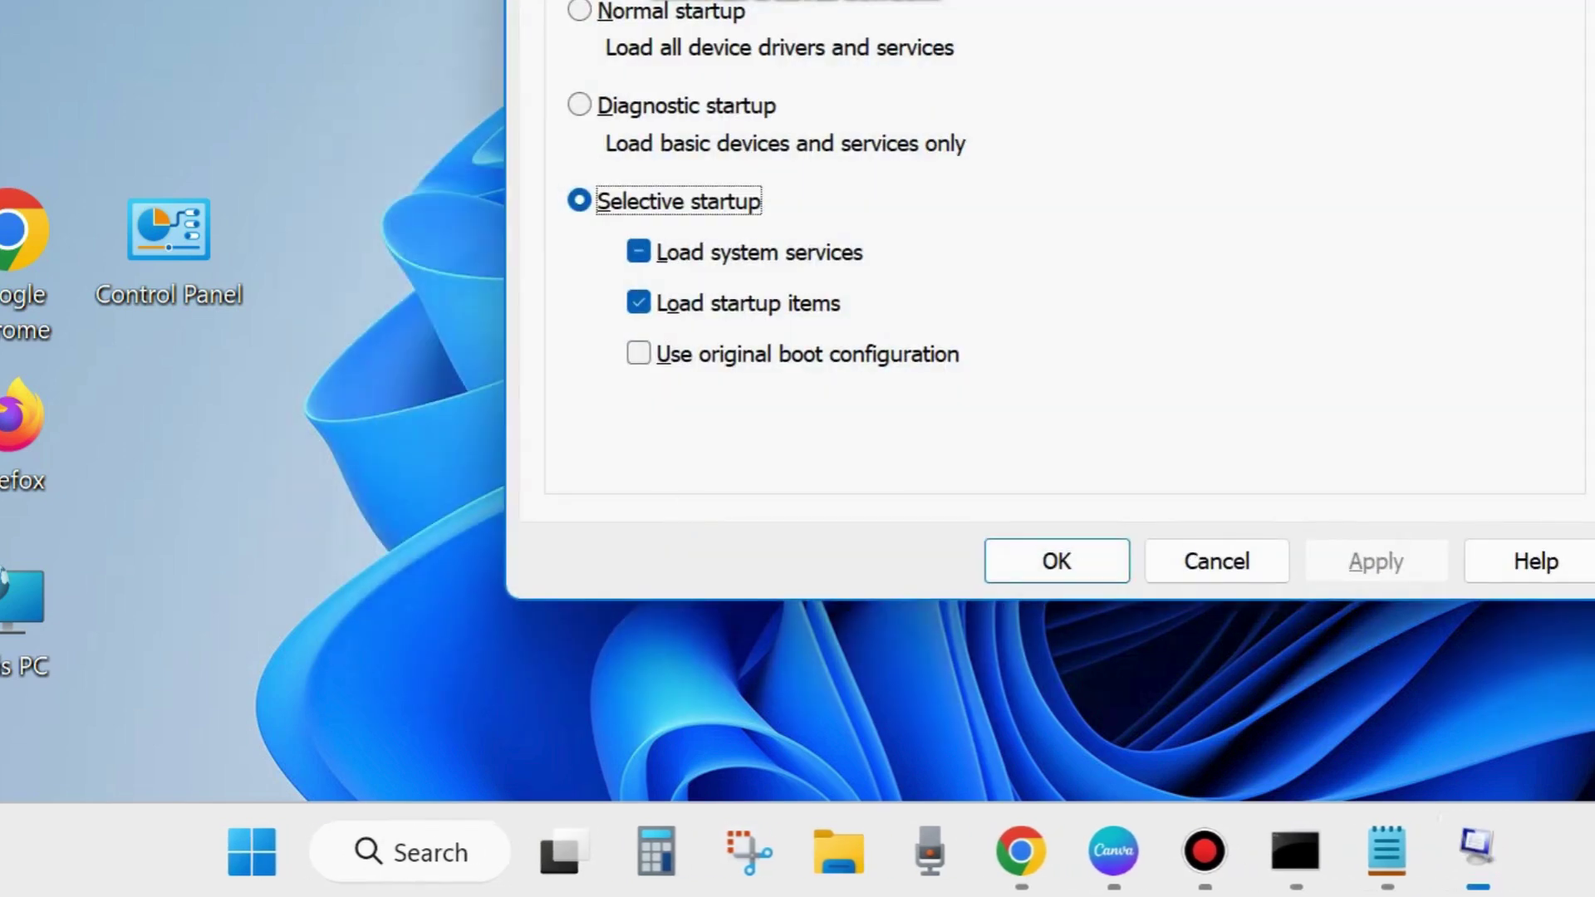
pyautogui.moveTo(914, 0); pyautogui.dragTo(625, 35)
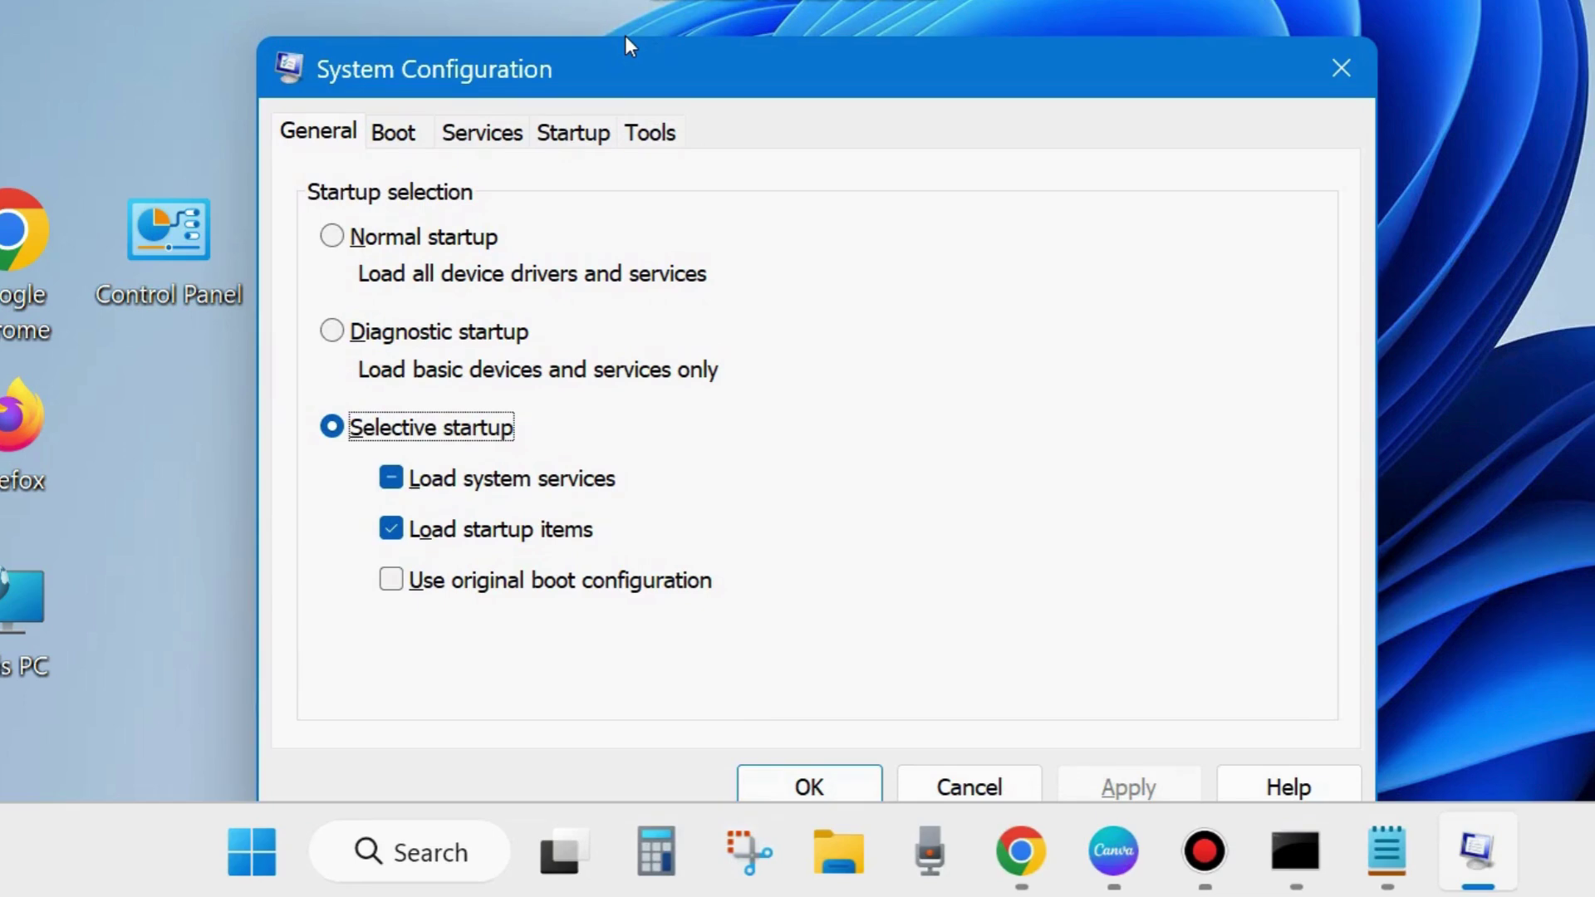
pyautogui.click(482, 135)
pyautogui.moveTo(688, 89); pyautogui.dragTo(697, 29)
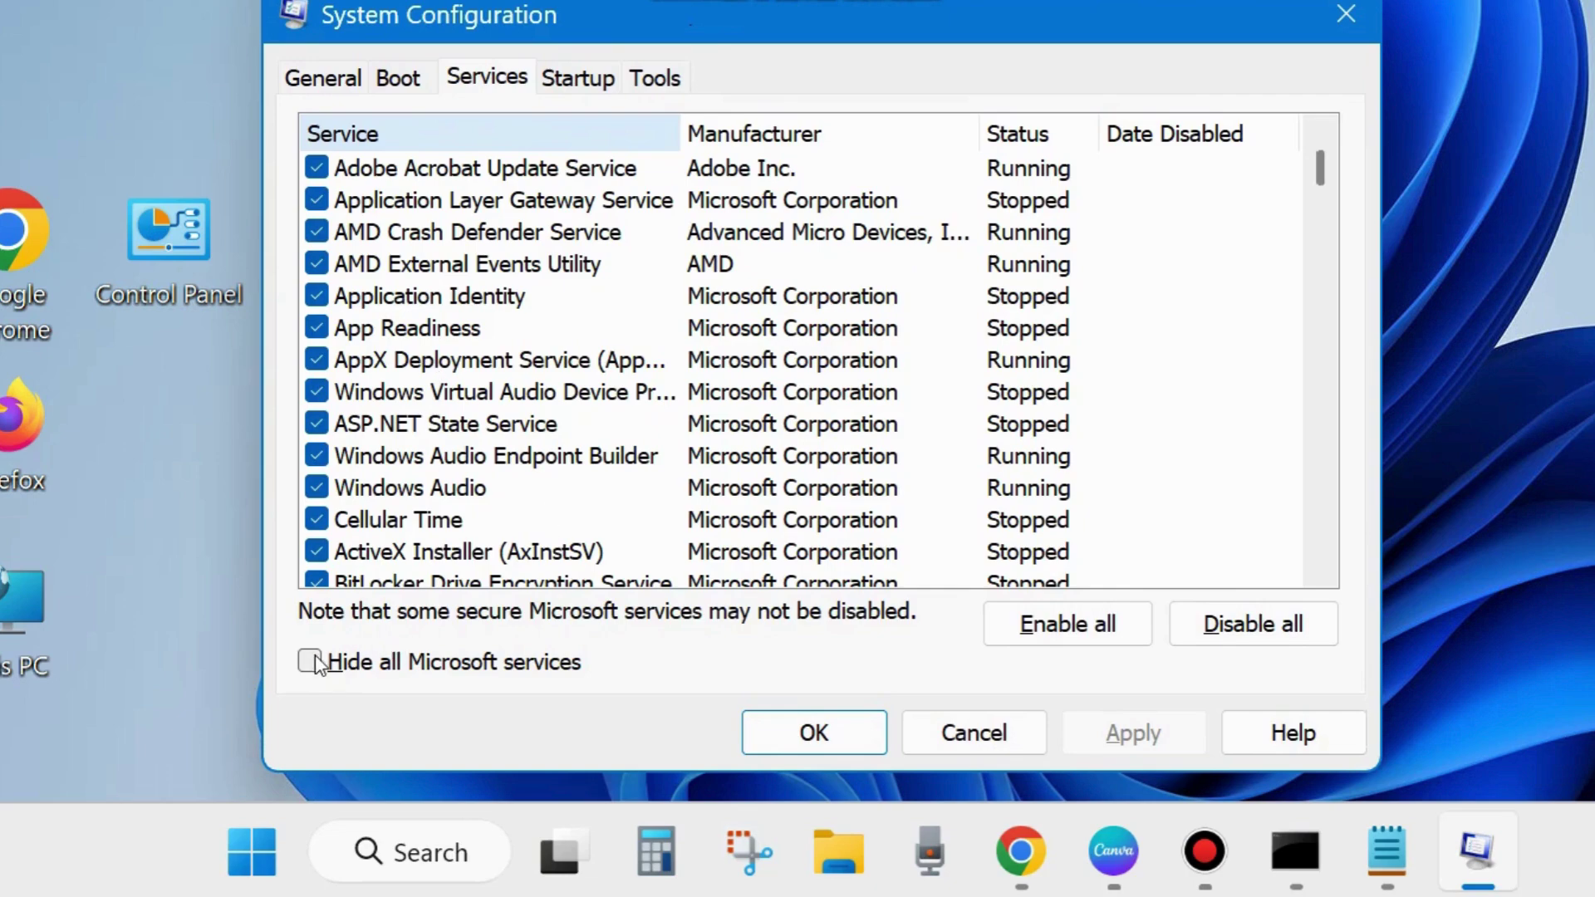
pyautogui.click(363, 661)
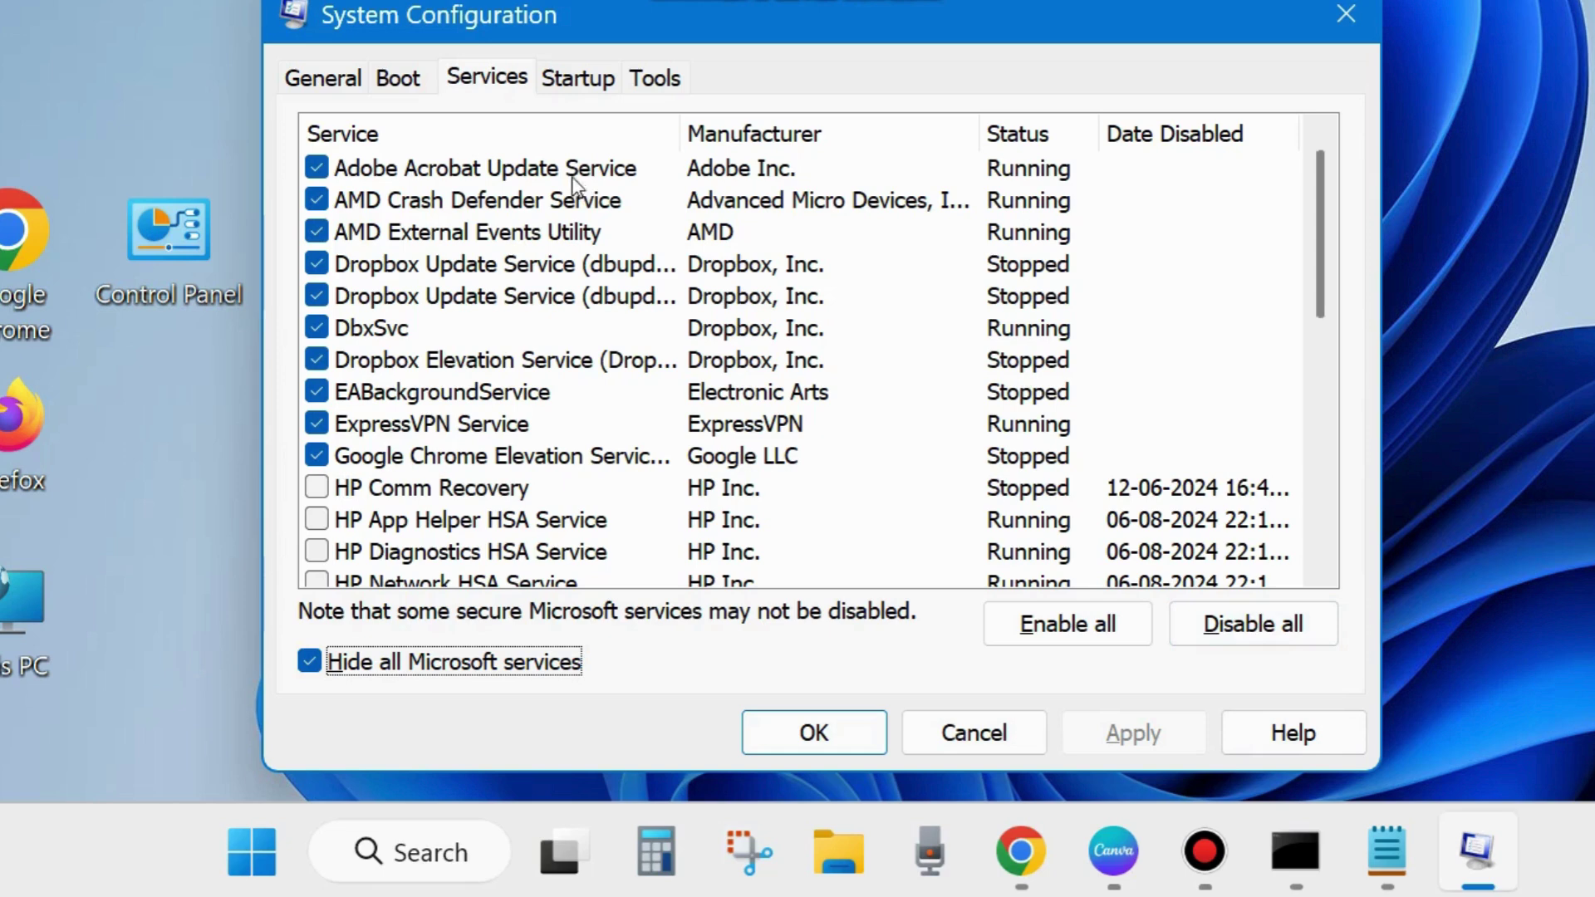
# Enable Safe boot with the Minimal option on the Boot tab, then close System Configuration
pyautogui.click(402, 85)
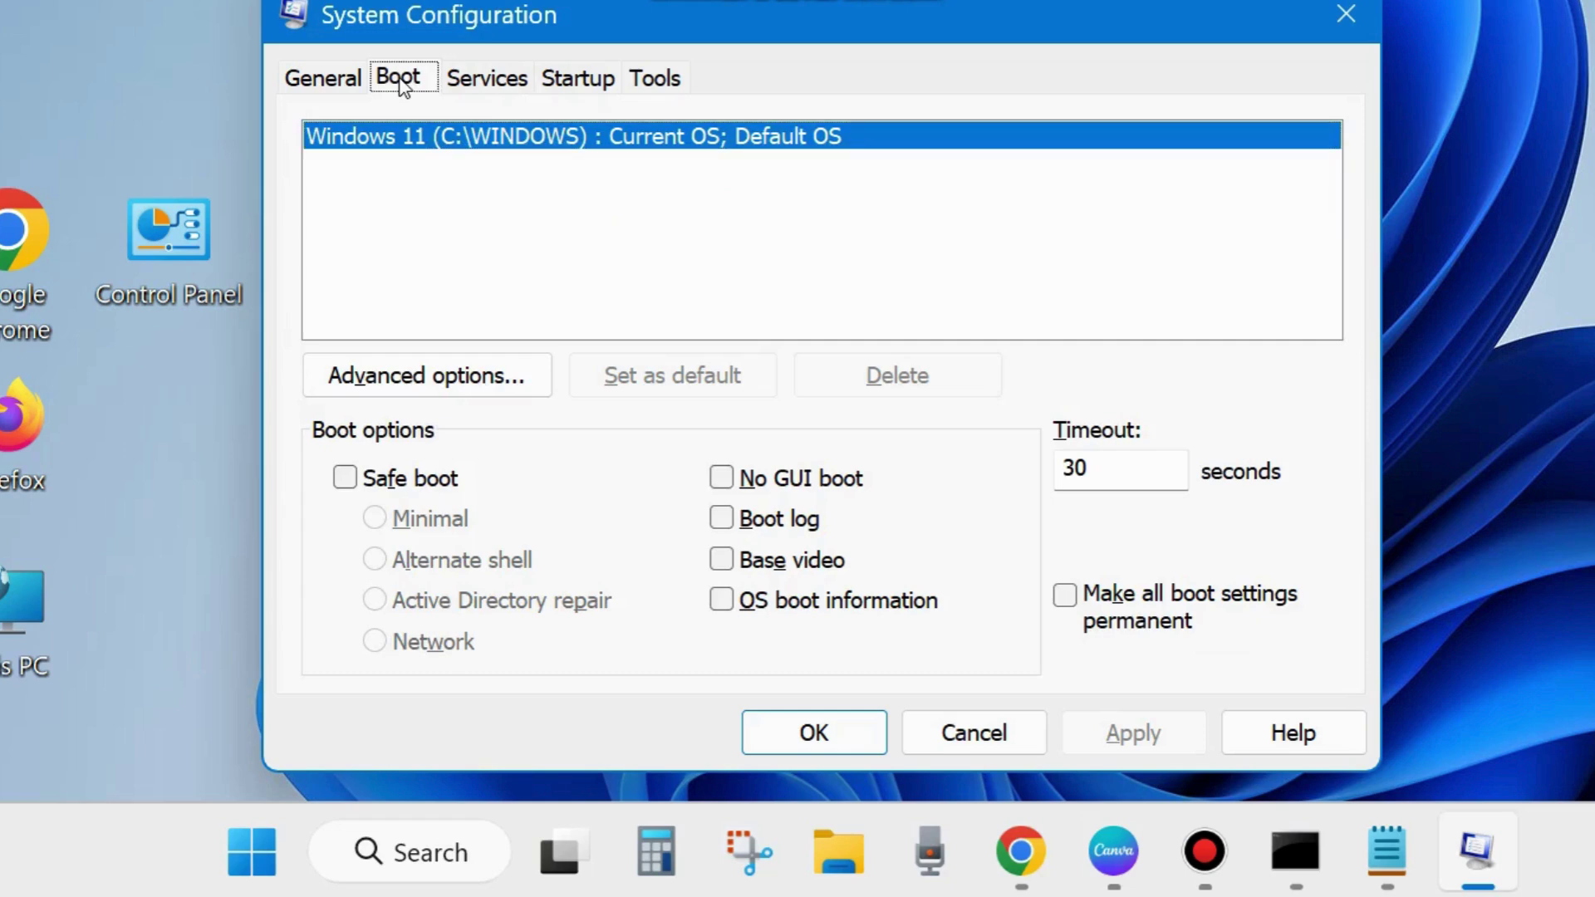
pyautogui.click(349, 485)
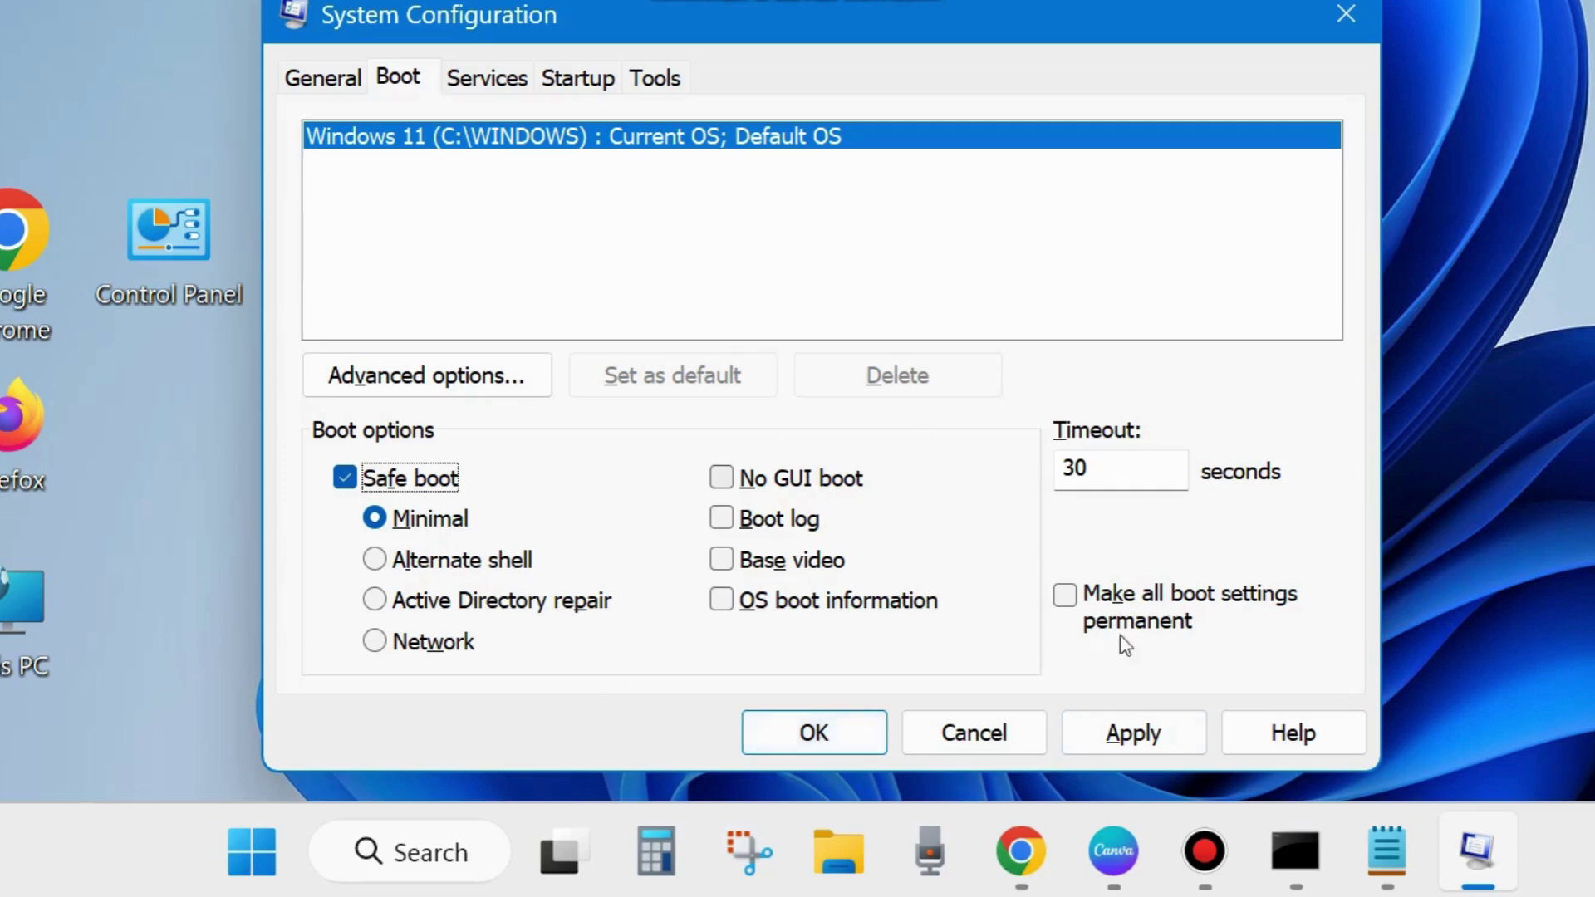
pyautogui.click(1347, 12)
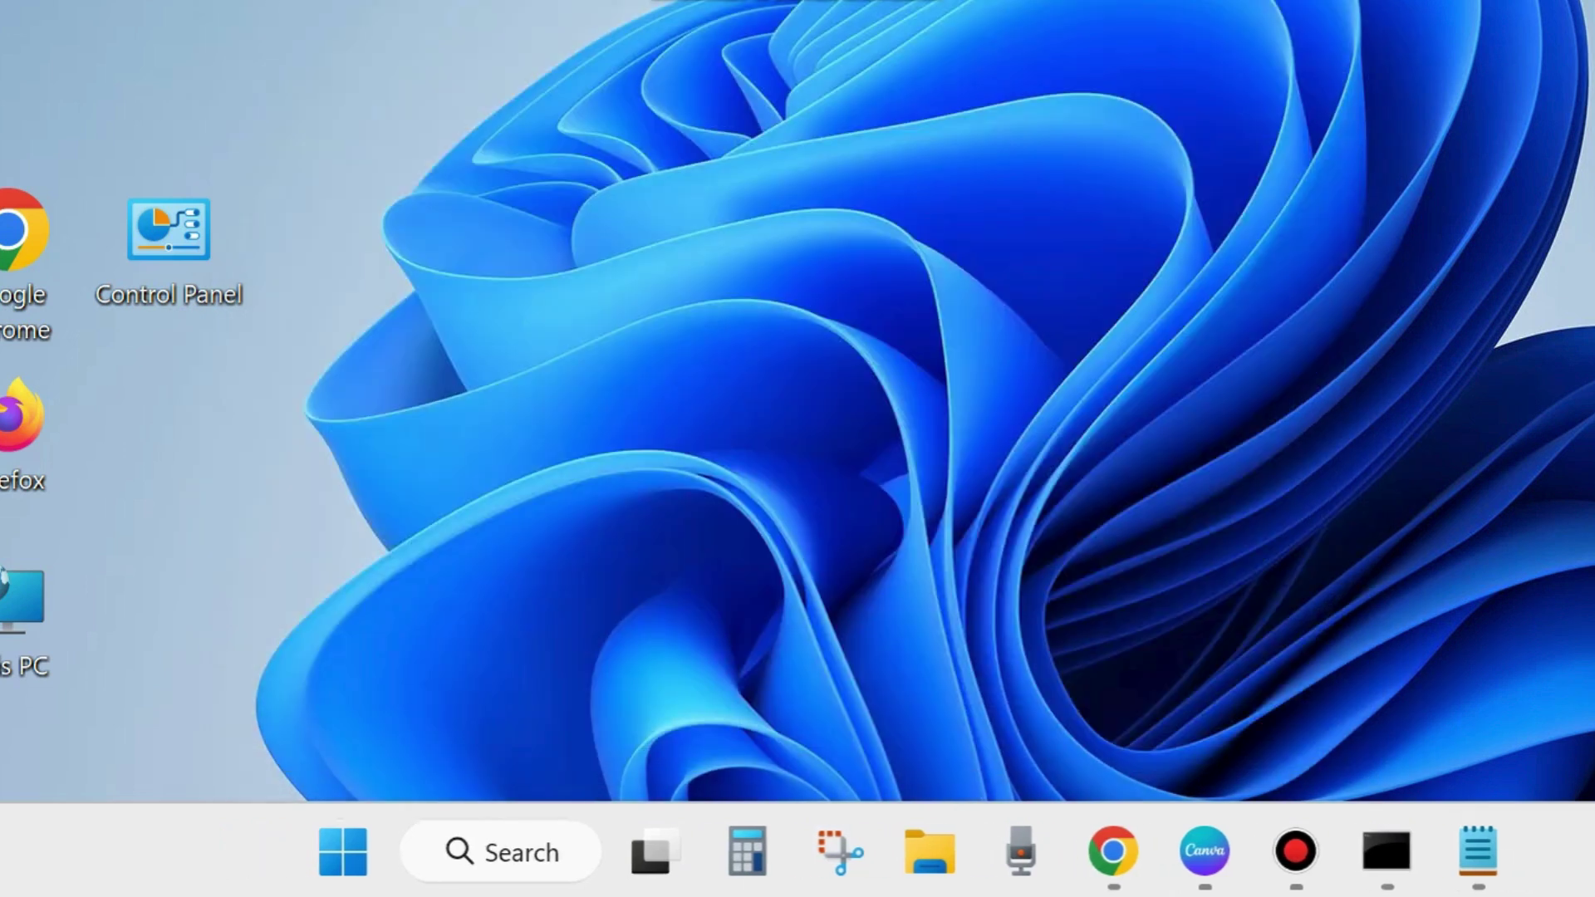